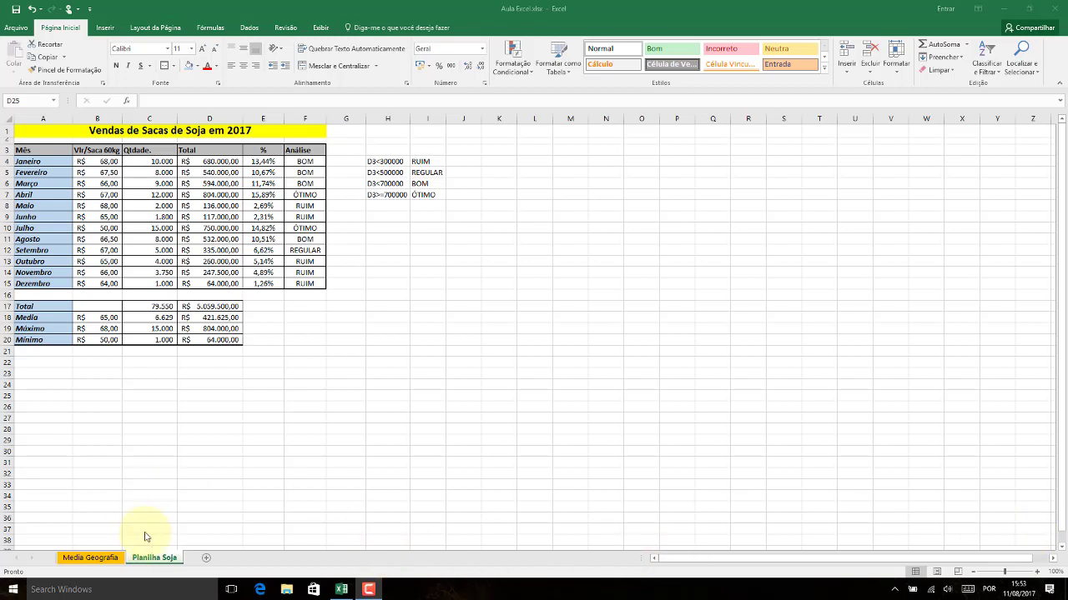
Clear all contents and formatting from the K4:U9 side notes on Media Geografia.
{"action": "left_click", "coordinate": [95, 560]}
{"action": "left_click", "coordinate": [154, 558]}
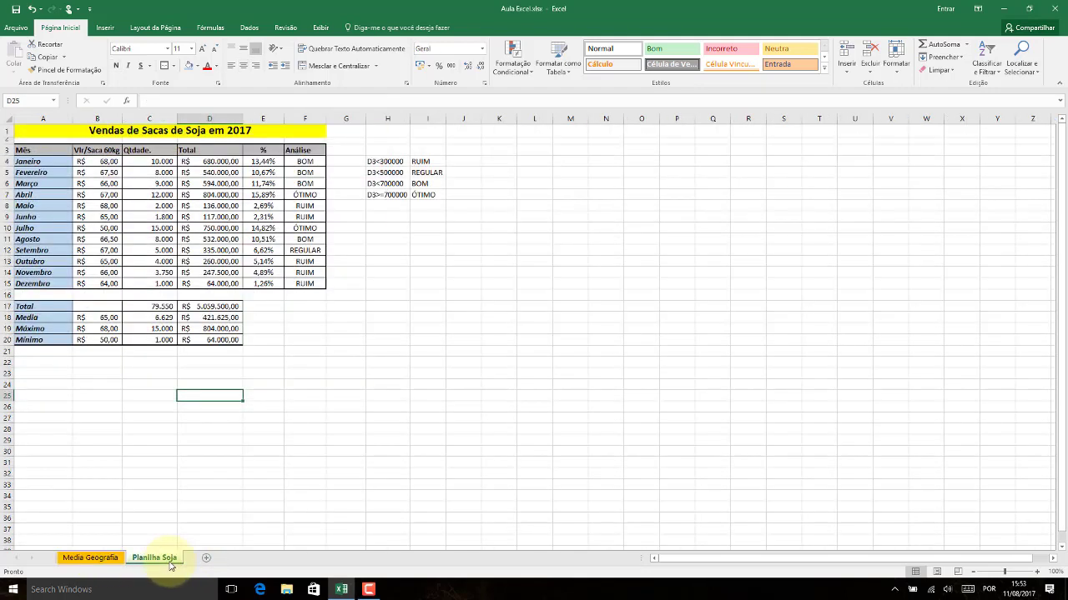
{"action": "left_click", "coordinate": [99, 558]}
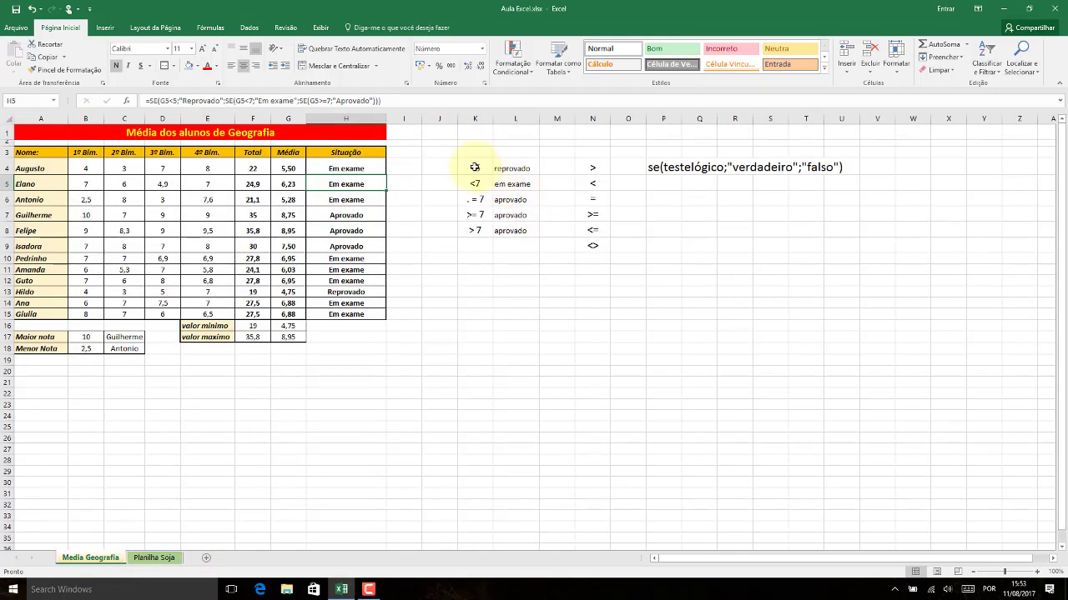
{"action": "mouse_move", "coordinate": [476, 167]}
{"action": "left_mouse_down"}
{"action": "mouse_move", "coordinate": [758, 212]}
{"action": "mouse_move", "coordinate": [850, 247]}
{"action": "left_mouse_up"}
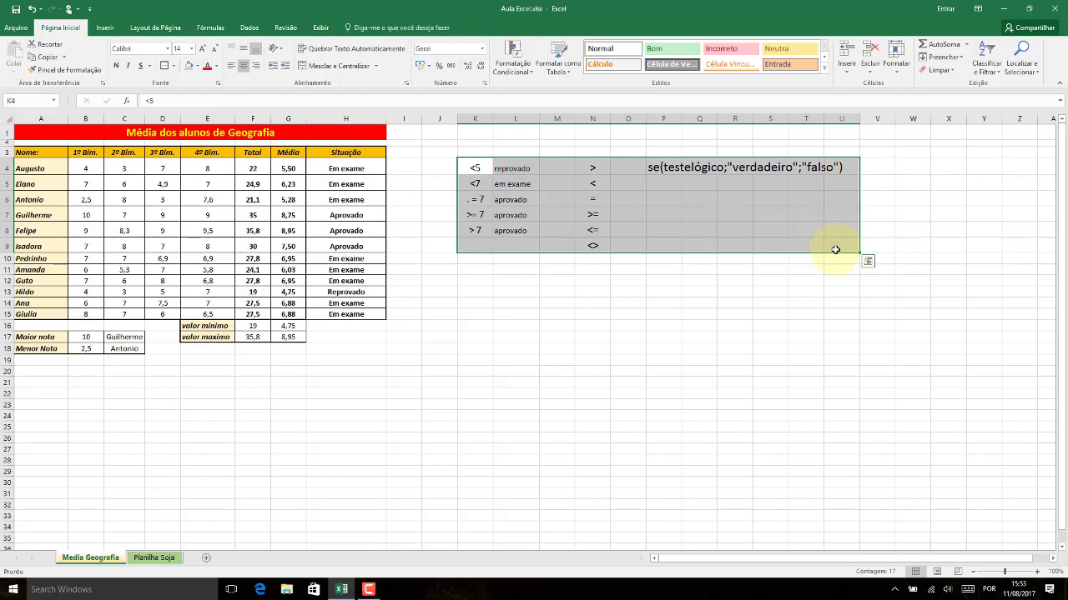
{"action": "left_click", "coordinate": [941, 70]}
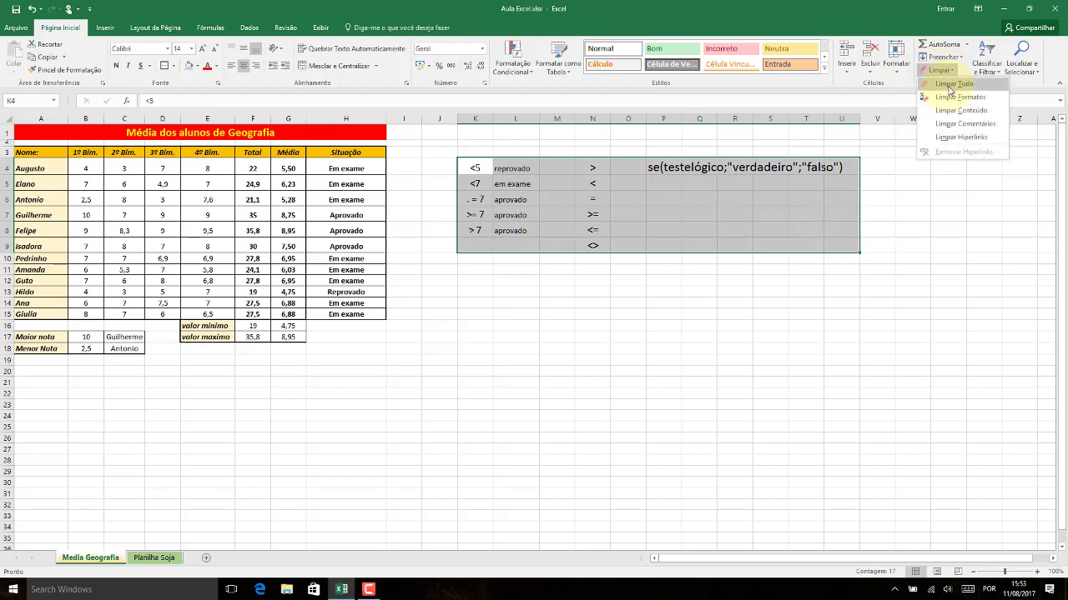
{"action": "left_click", "coordinate": [952, 85]}
{"action": "left_click", "coordinate": [288, 408]}
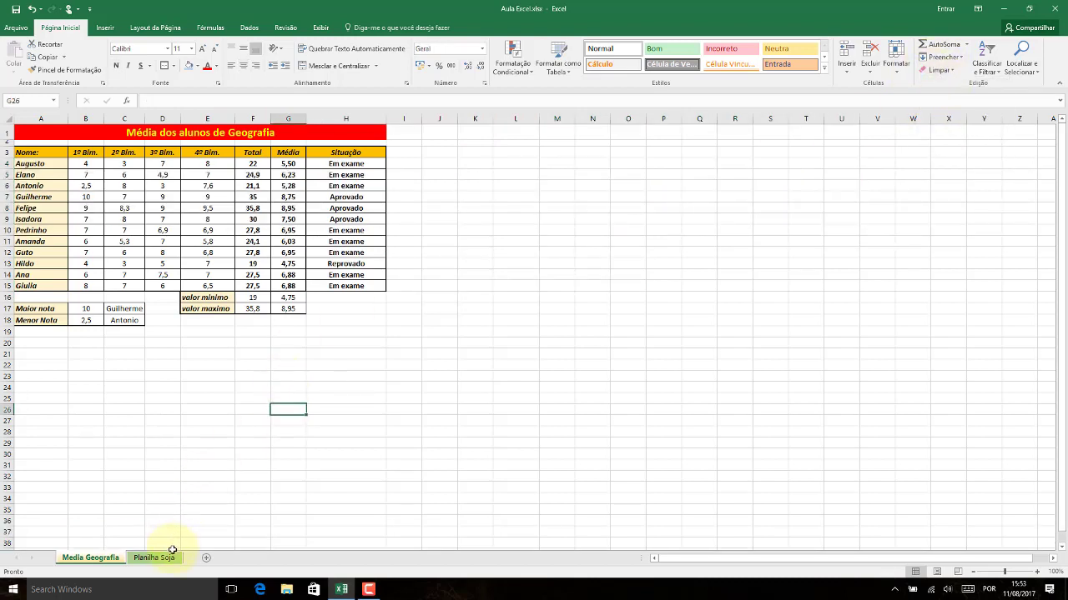
{"action": "left_click", "coordinate": [172, 554]}
Clear everything from the H4:I7 rating criteria list on Planilha Soja.
{"action": "left_click_drag", "start_coordinate": [382, 162], "coordinate": [422, 203]}
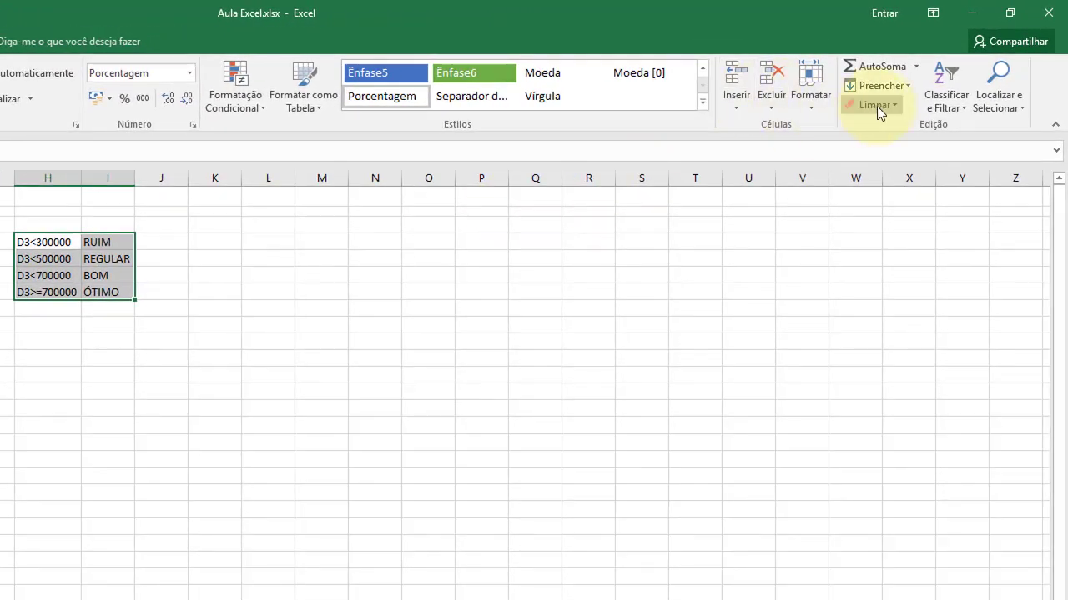
{"action": "left_click", "coordinate": [877, 106]}
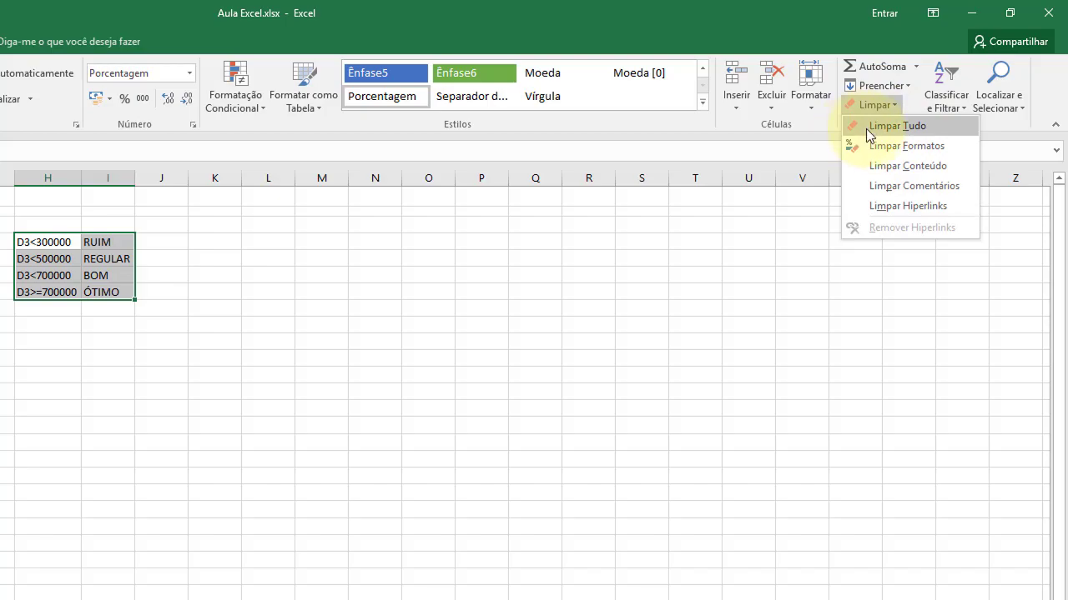
{"action": "left_click", "coordinate": [893, 128]}
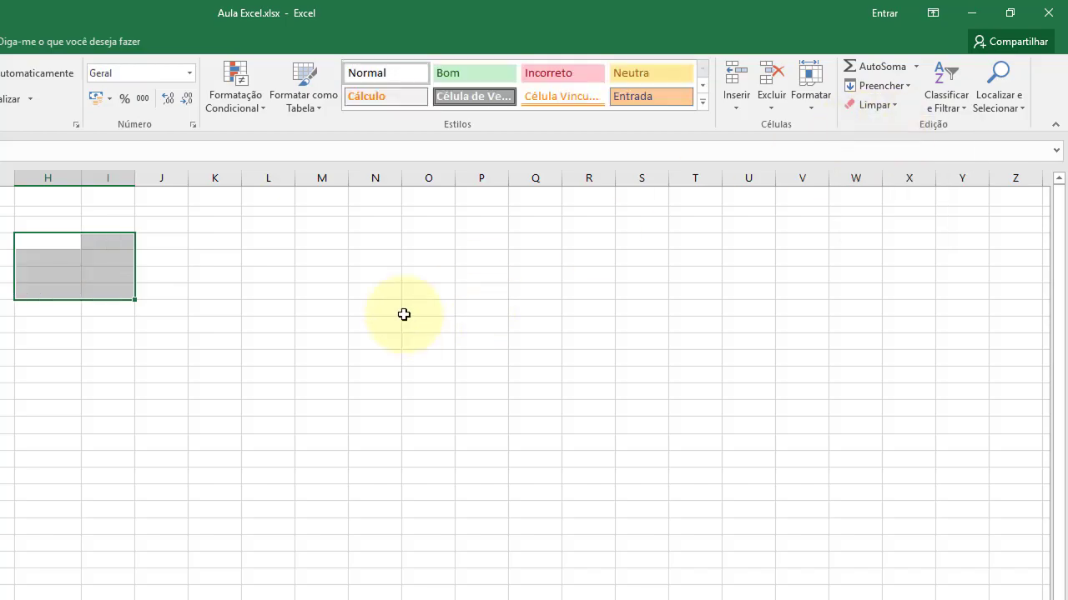
{"action": "left_click", "coordinate": [267, 373]}
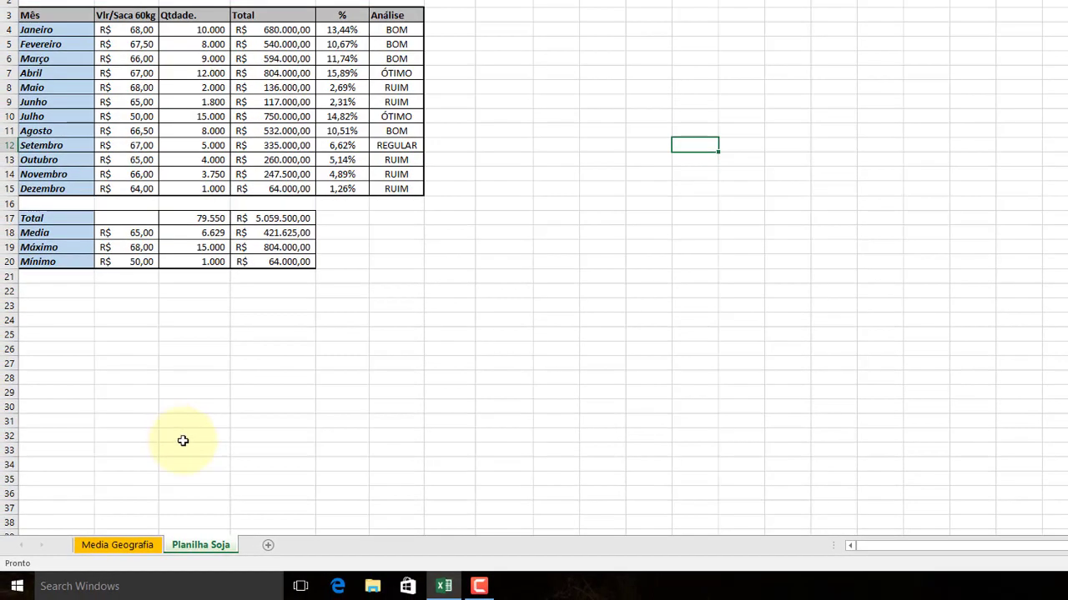
Insert a new worksheet and rename it 'Formulas básicas'.
{"action": "left_click", "coordinate": [239, 390]}
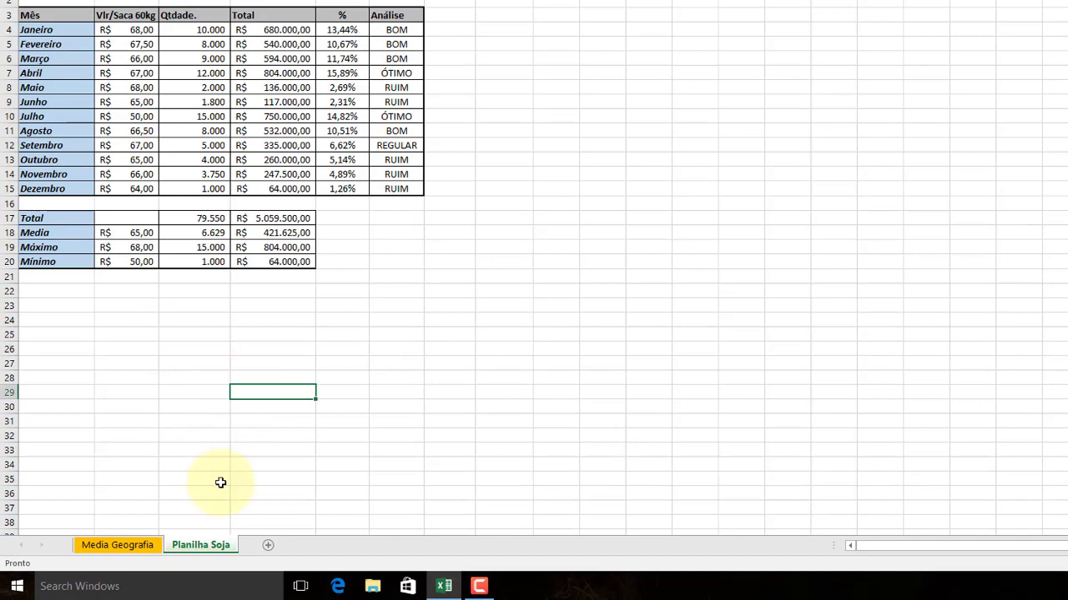
{"action": "left_click", "coordinate": [268, 546]}
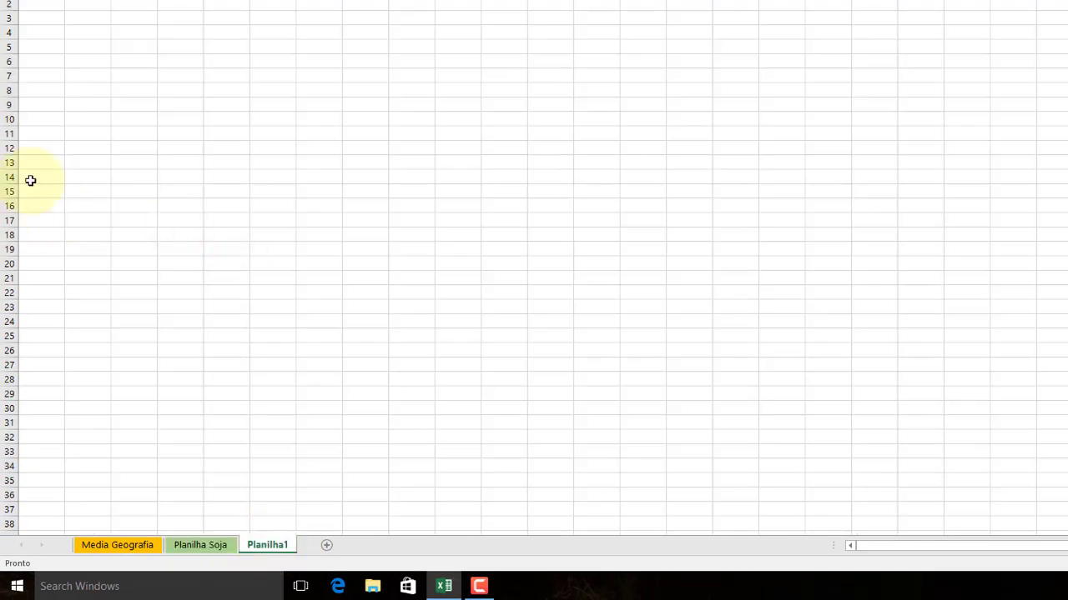
{"action": "right_click", "coordinate": [280, 549]}
{"action": "left_click", "coordinate": [345, 408]}
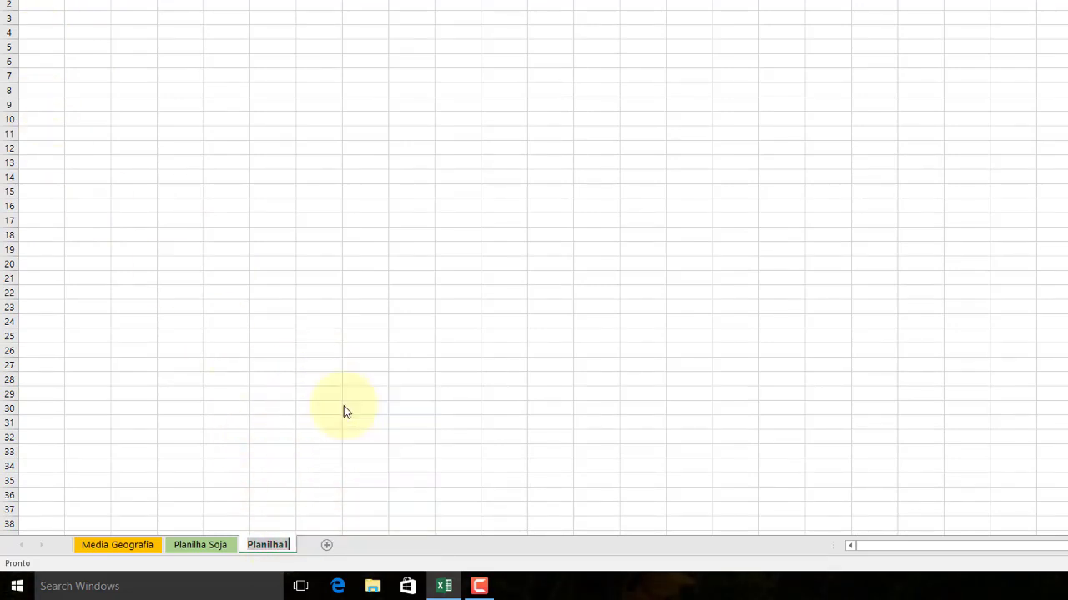
{"action": "key", "text": "Return"}
{"action": "type", "text": "F"}
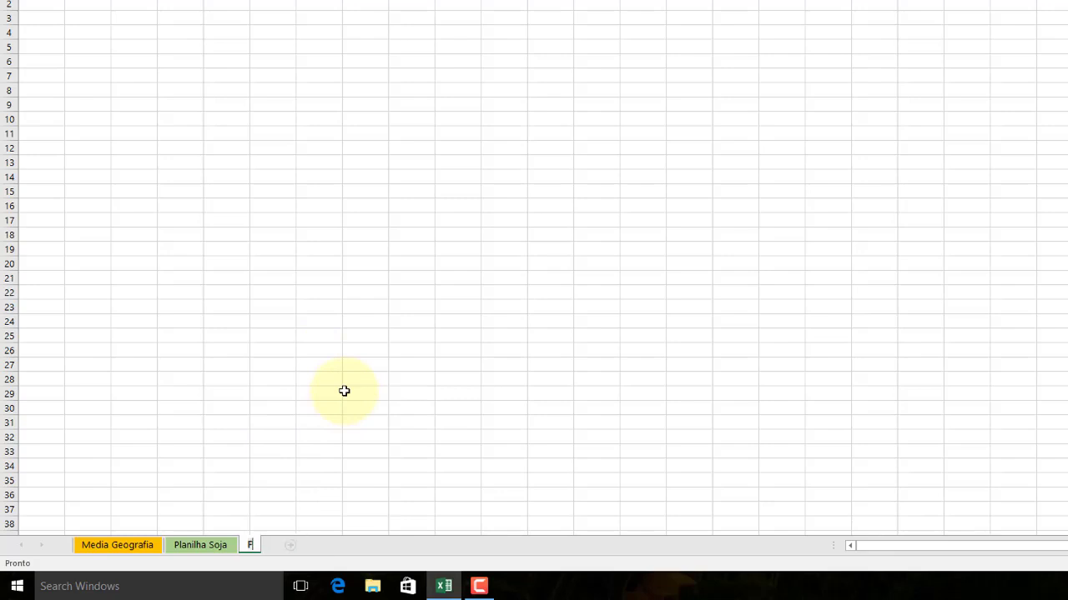
{"action": "type", "text": "ormulas"}
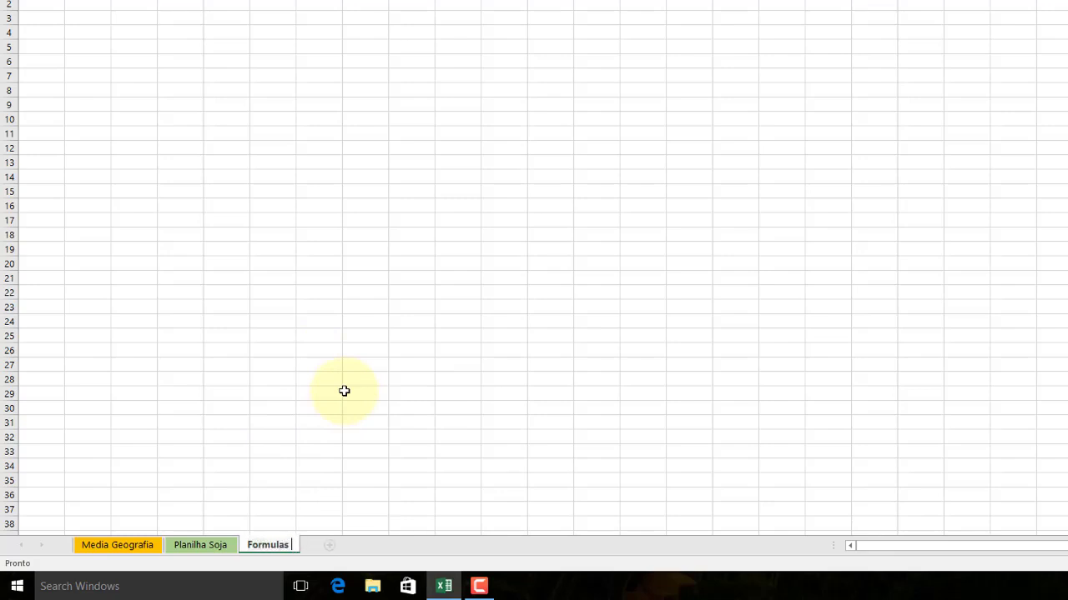
{"action": "type", "text": " básic"}
{"action": "type", "text": "as"}
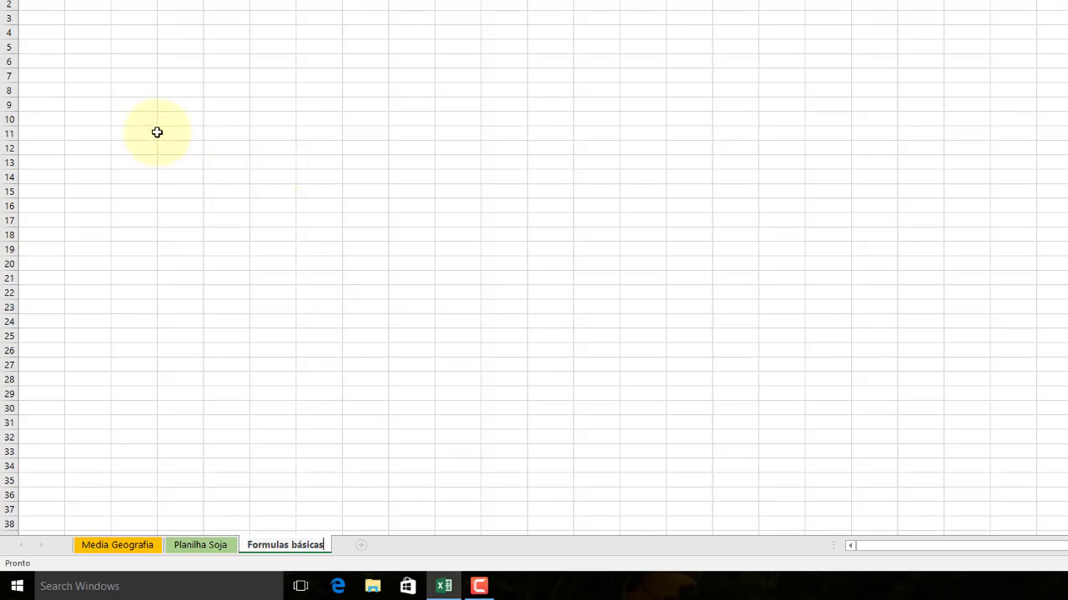
{"action": "left_click", "coordinate": [153, 132]}
Erase the Total values in F4:F15 on the Media Geografia sheet.
{"action": "left_click", "coordinate": [43, 8]}
{"action": "left_click", "coordinate": [131, 551]}
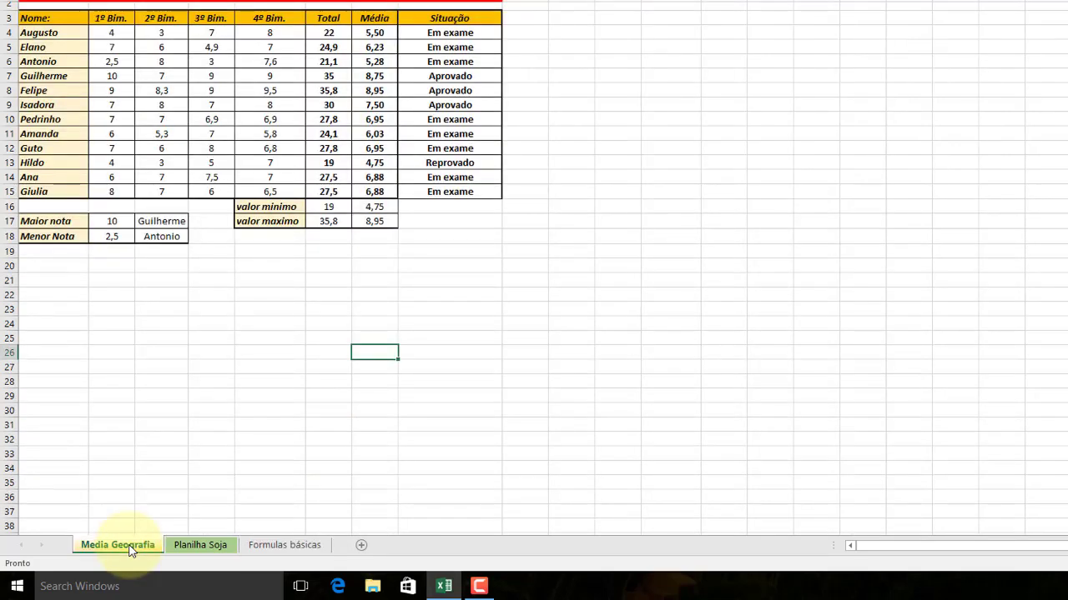
{"action": "left_click", "coordinate": [332, 31]}
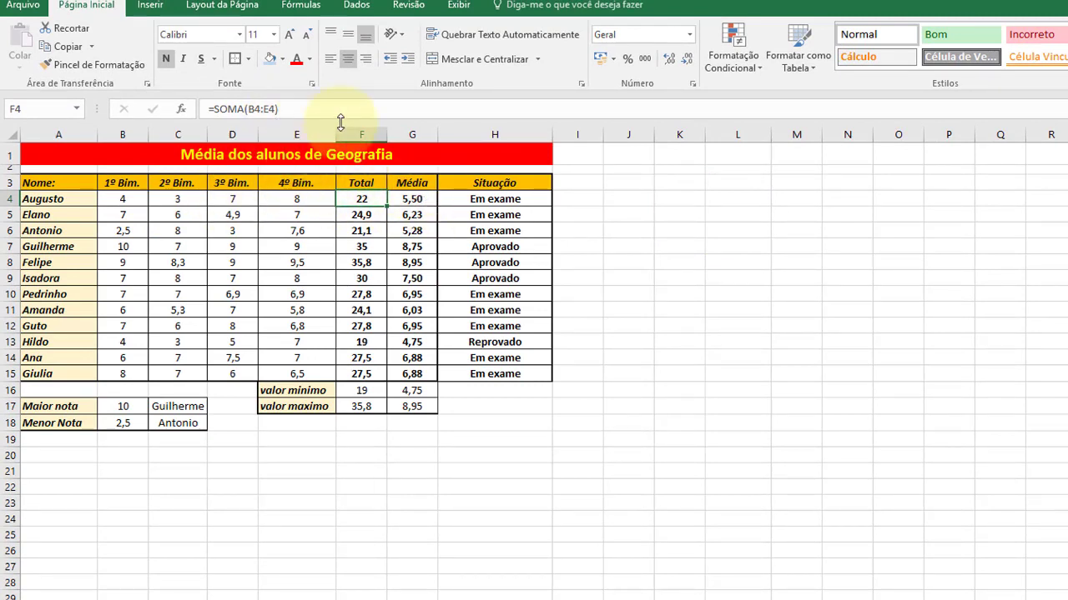
{"action": "left_click_drag", "start_coordinate": [370, 201], "coordinate": [373, 374]}
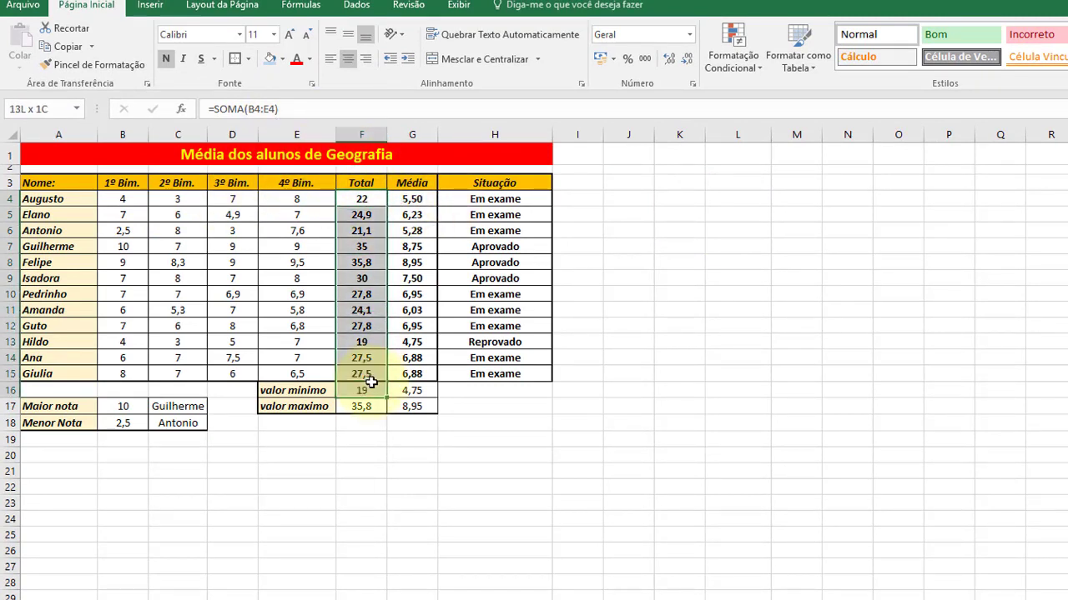
{"action": "key", "text": "Delete"}
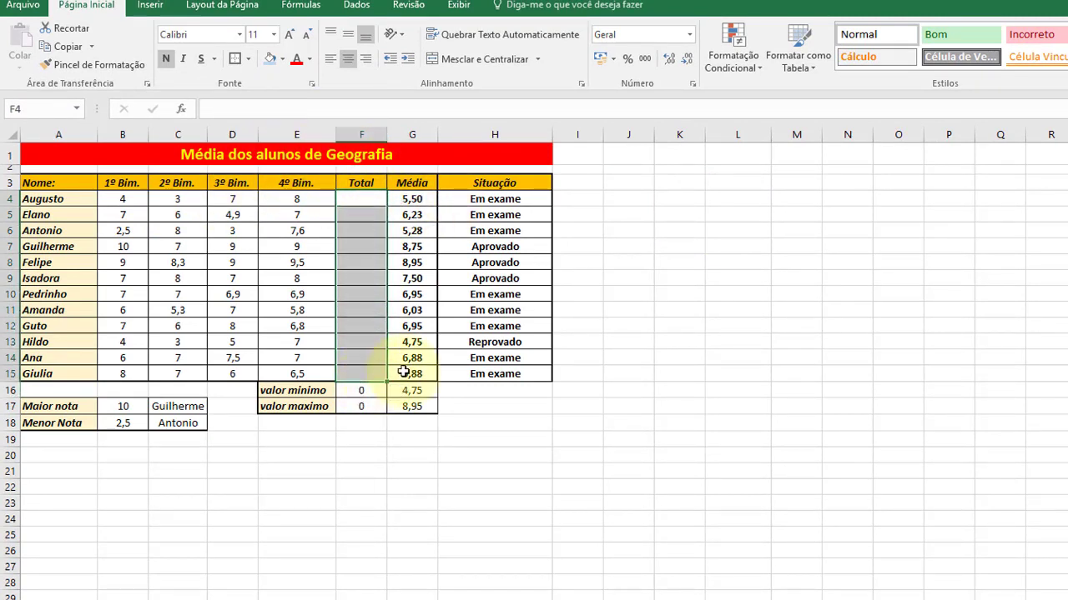
{"action": "left_click", "coordinate": [365, 198]}
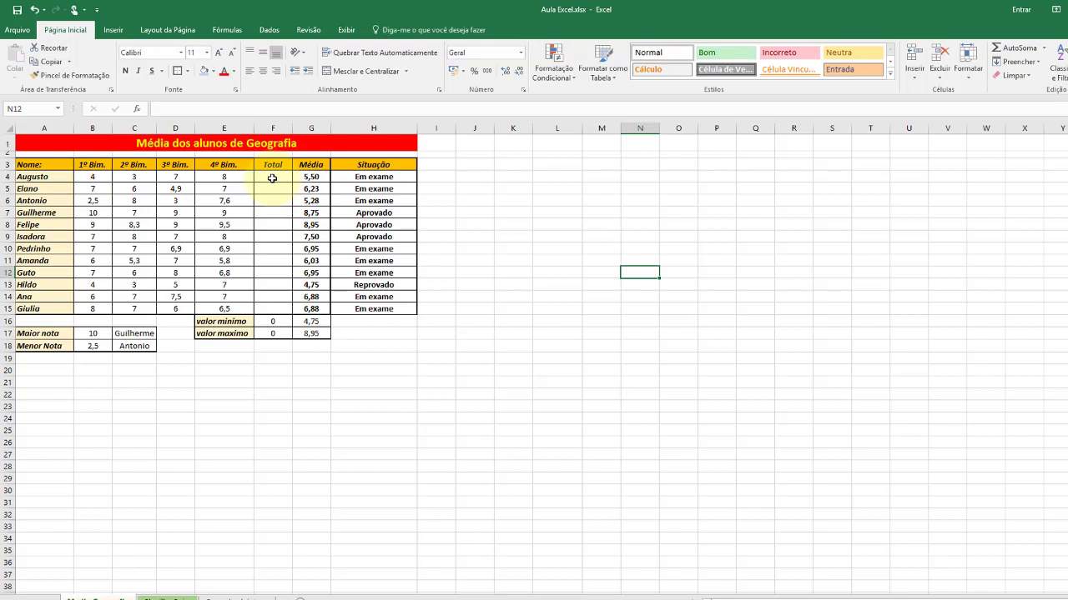
{"action": "left_click", "coordinate": [272, 179]}
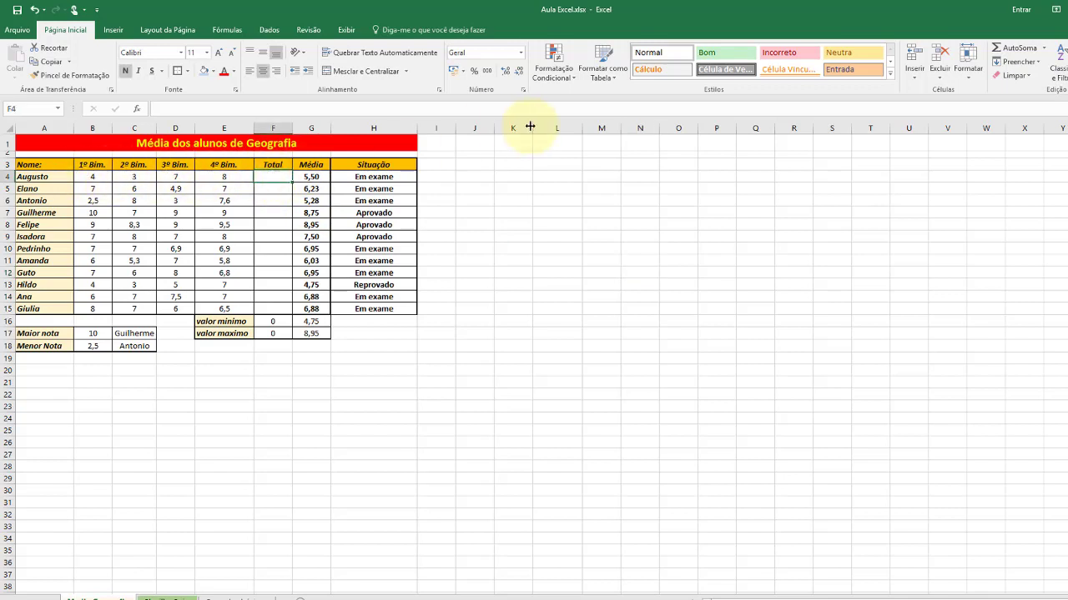
Put =SOMA(B4:E4) in F4 with AutoSoma and fill it down to F15.
{"action": "left_click", "coordinate": [1006, 51]}
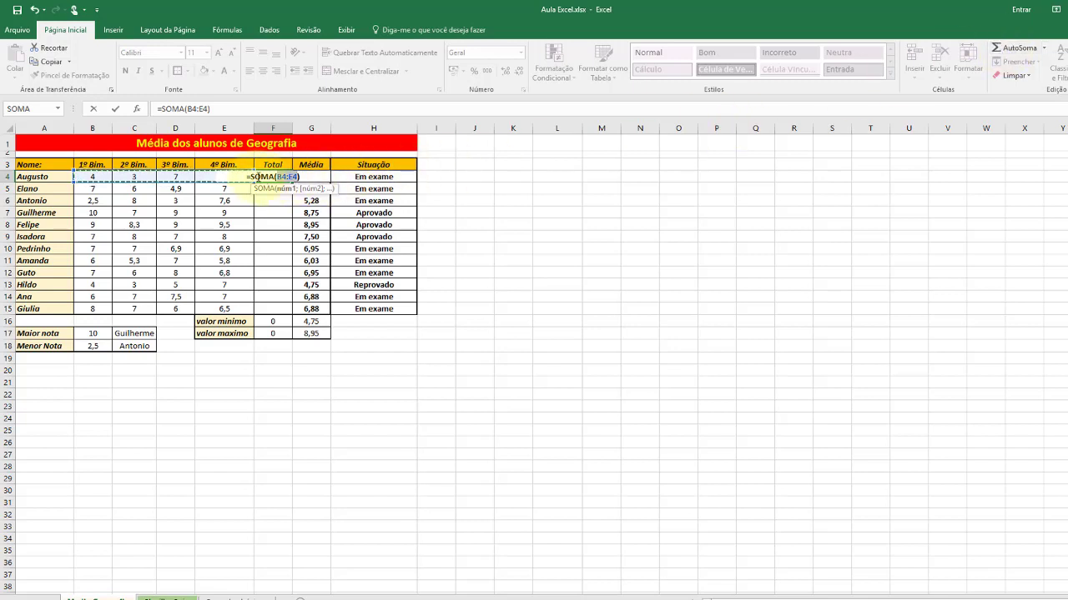
{"action": "left_click", "coordinate": [281, 177]}
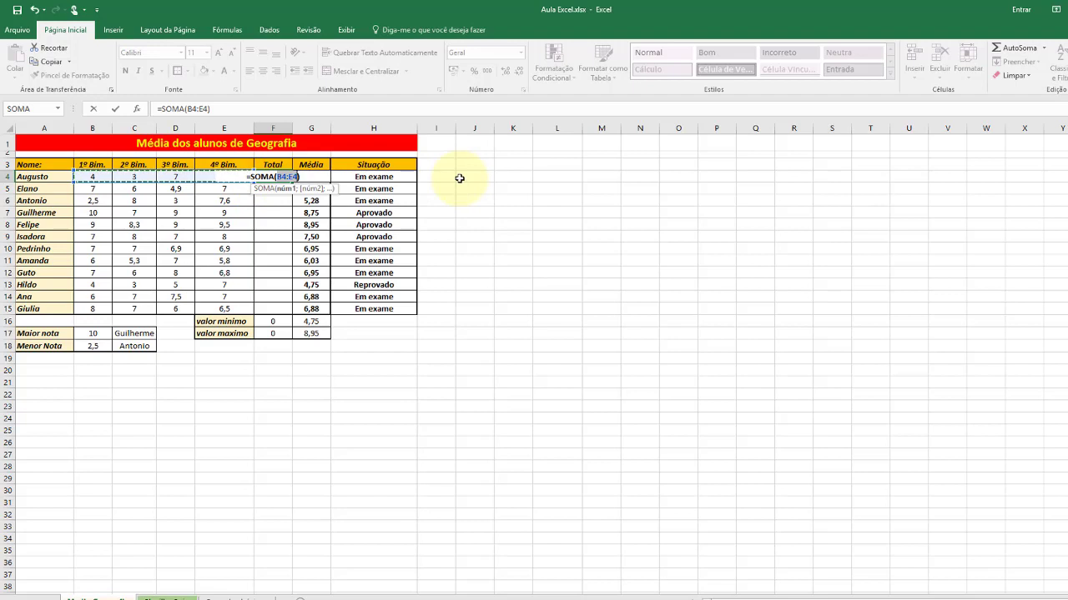
{"action": "key", "text": "Return"}
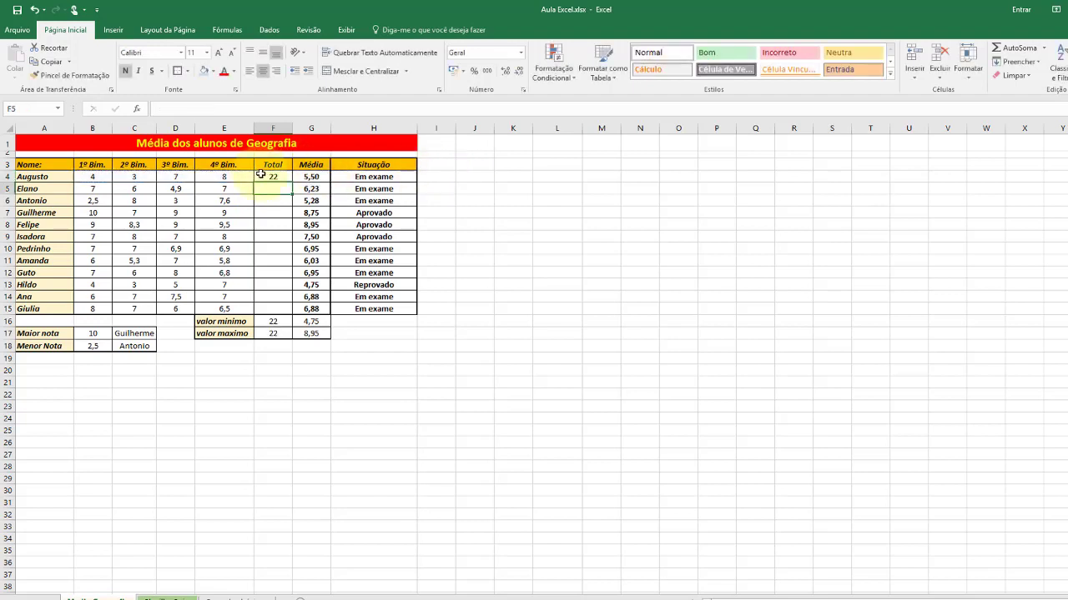
{"action": "left_click", "coordinate": [282, 179]}
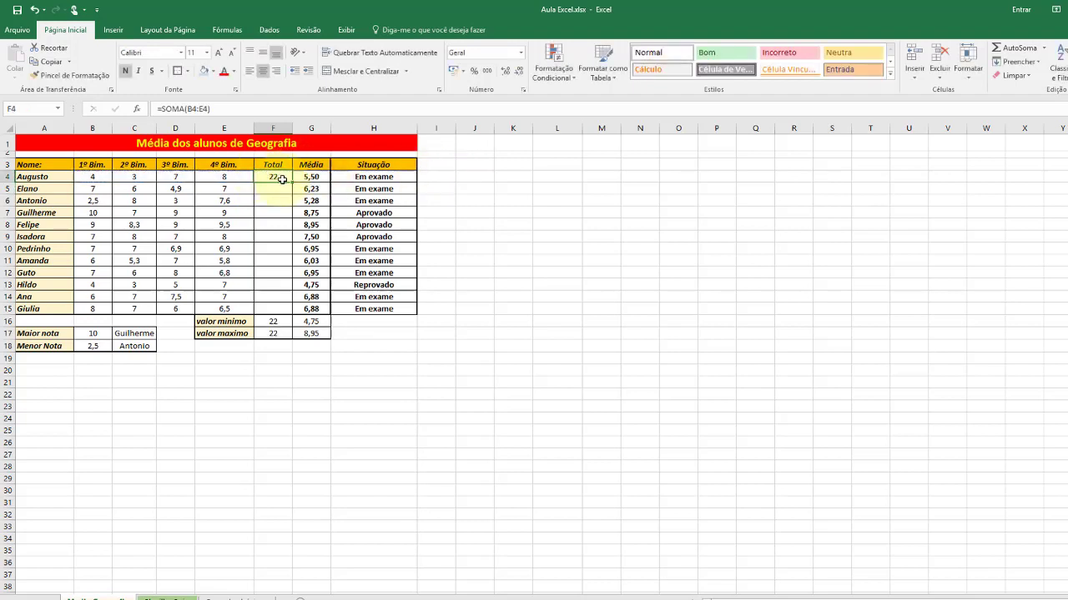
{"action": "left_click_drag", "start_coordinate": [291, 182], "coordinate": [273, 308]}
{"action": "left_click", "coordinate": [276, 322]}
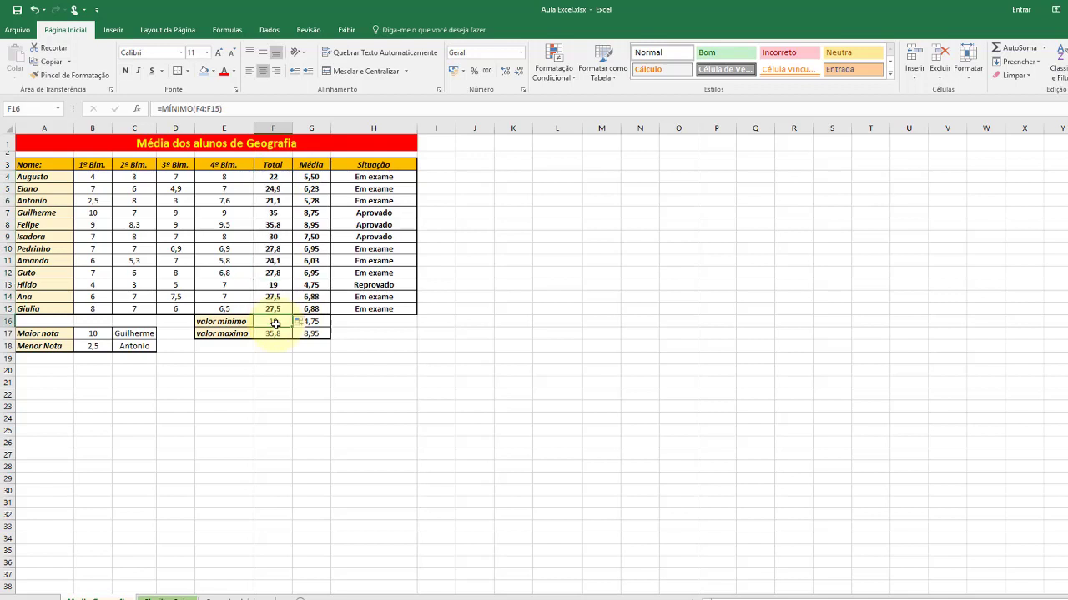
Replace F16:F17 with the Total column's minimum 19 and maximum 35,8.
{"action": "left_click", "coordinate": [371, 331]}
{"action": "left_click", "coordinate": [275, 322]}
{"action": "left_click", "coordinate": [273, 331], "text": "shift"}
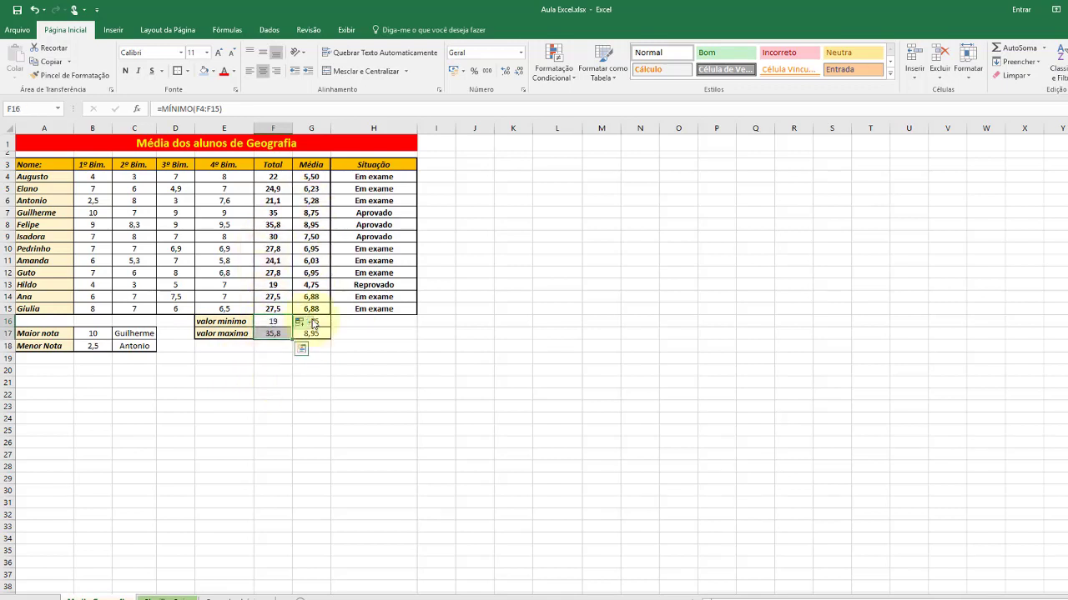
{"action": "key", "text": "Delete"}
{"action": "left_click", "coordinate": [279, 322]}
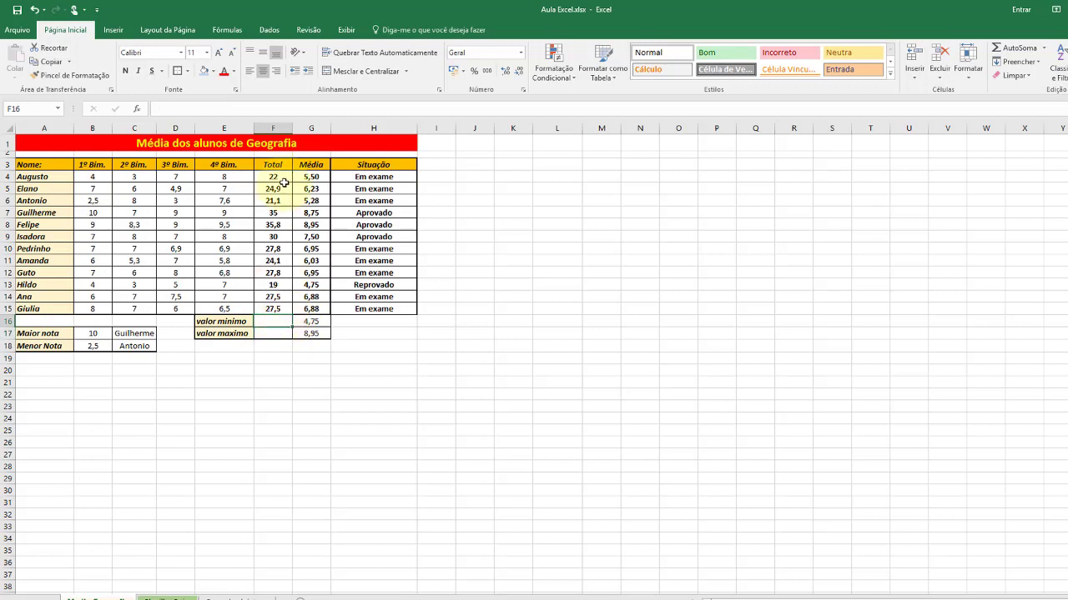
{"action": "left_click", "coordinate": [1016, 48]}
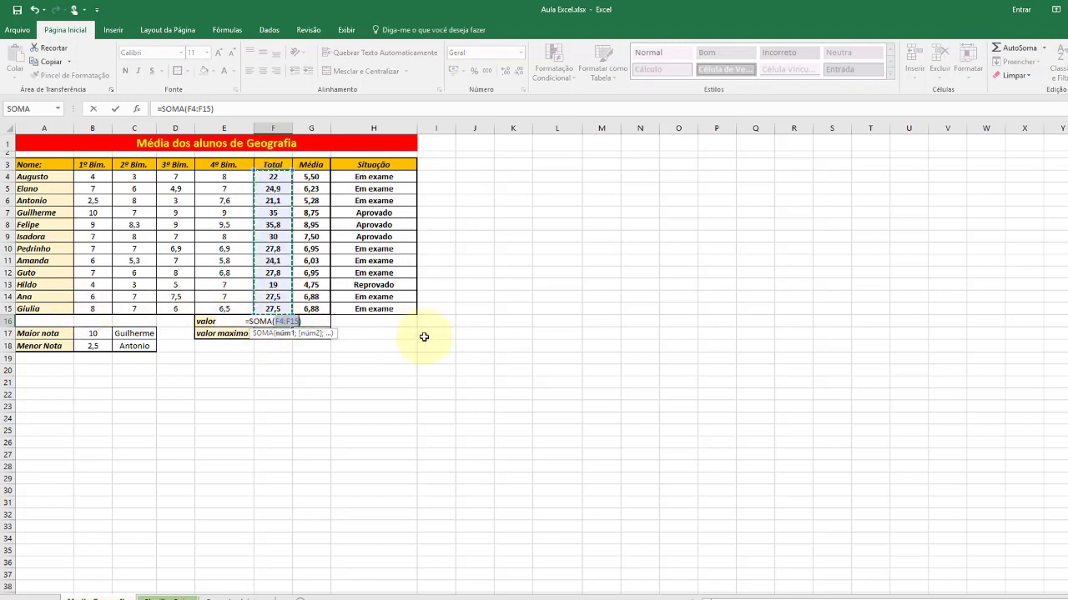
{"action": "key", "text": "Return"}
{"action": "left_click", "coordinate": [273, 322]}
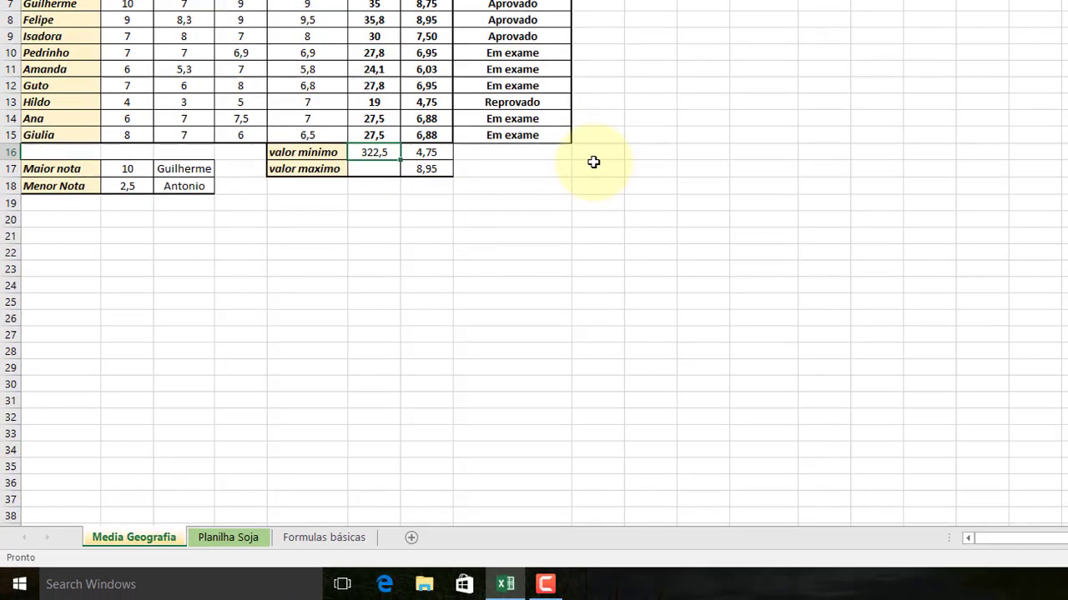
{"action": "key", "text": "Delete"}
{"action": "key", "text": "ctrl+v"}
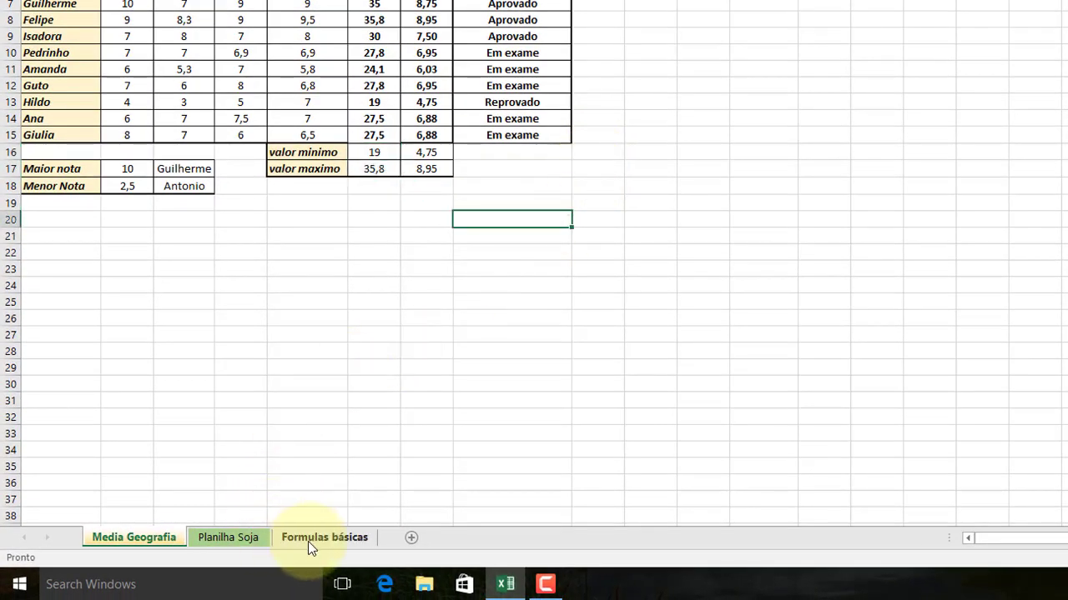
Review the Média, highest-grade (B17) and lowest-grade (B18) formulas on the grades sheet.
{"action": "left_click", "coordinate": [307, 538]}
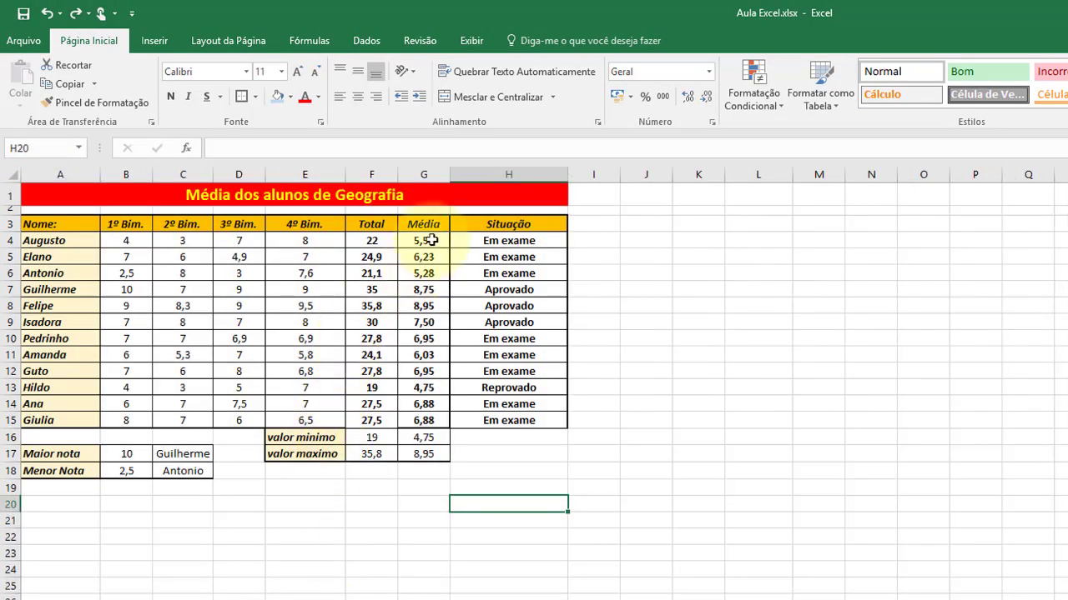
{"action": "left_click", "coordinate": [424, 240]}
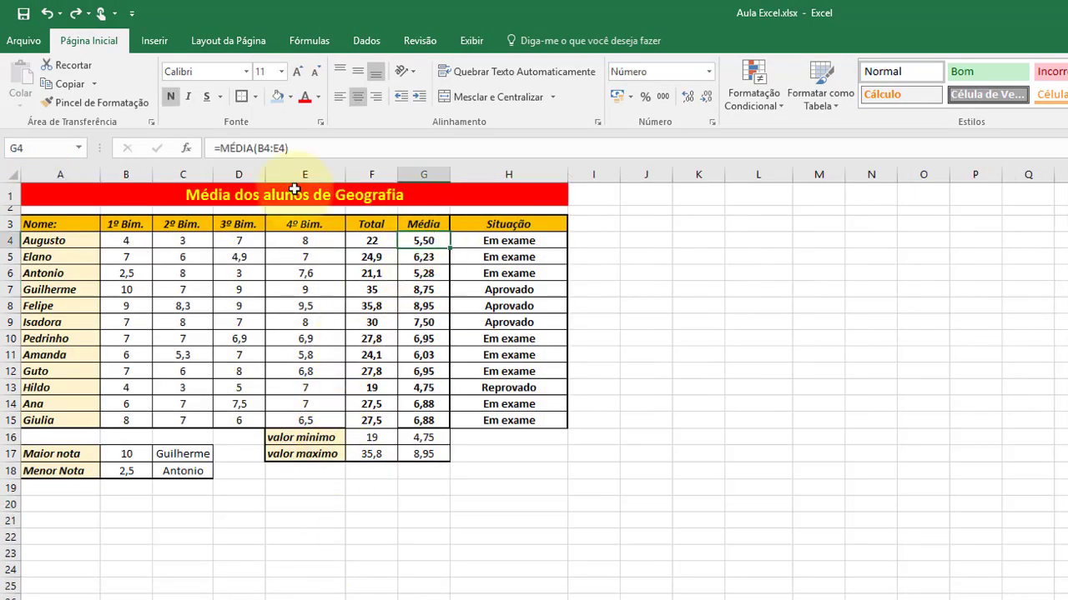
{"action": "left_click", "coordinate": [136, 449]}
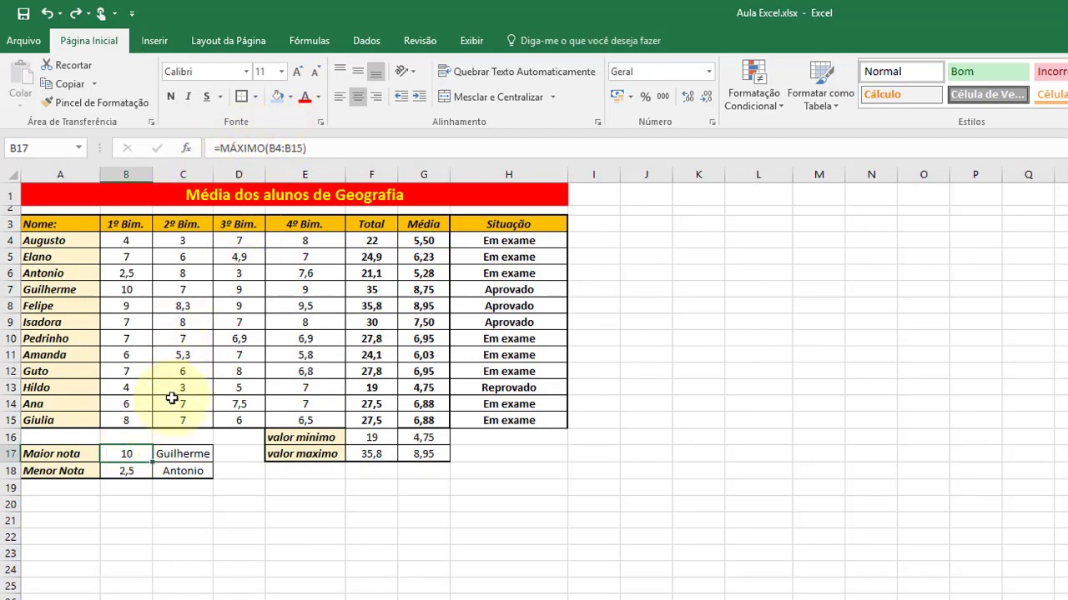
{"action": "left_click", "coordinate": [126, 471]}
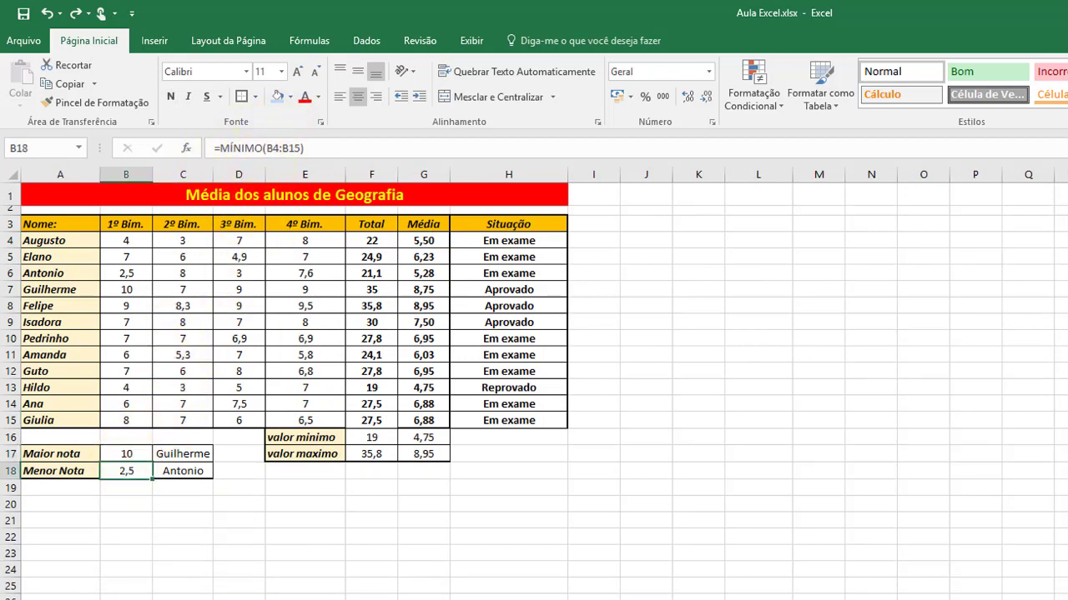
Enter the labels soma, media, maximo and minimo in A1:A4 of Formulas básicas.
{"action": "key", "text": "shift+F11"}
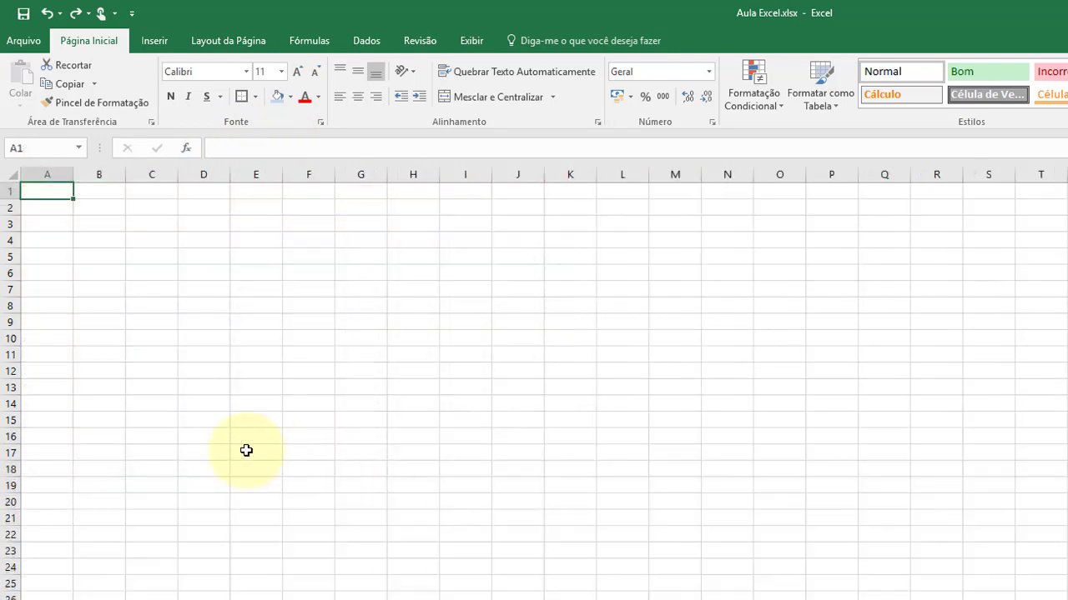
{"action": "type", "text": "som"}
{"action": "key", "text": "Return"}
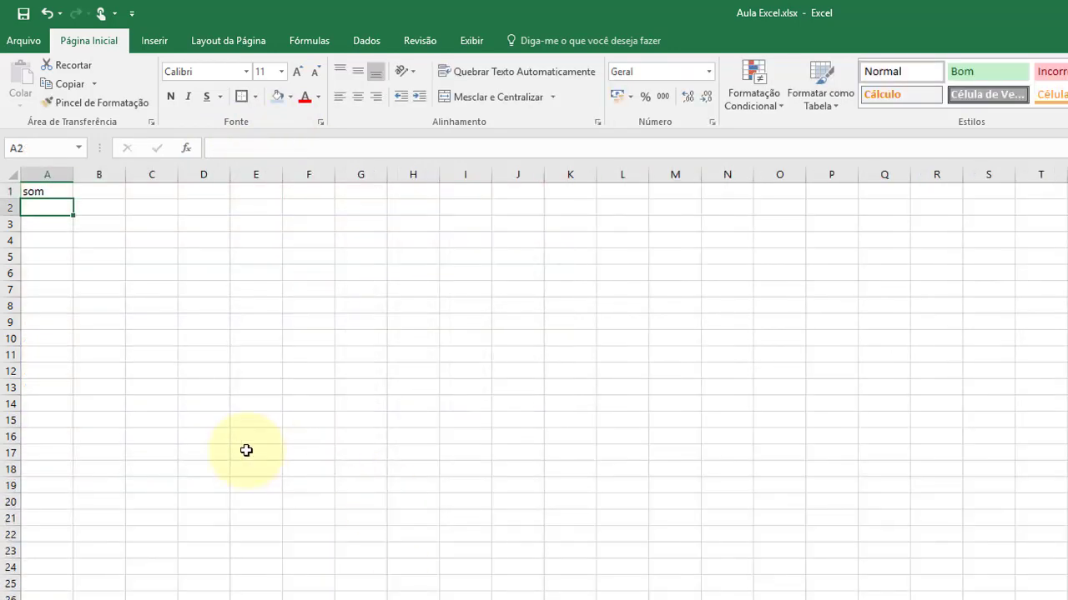
{"action": "key", "text": "Up"}
{"action": "type", "text": "so"}
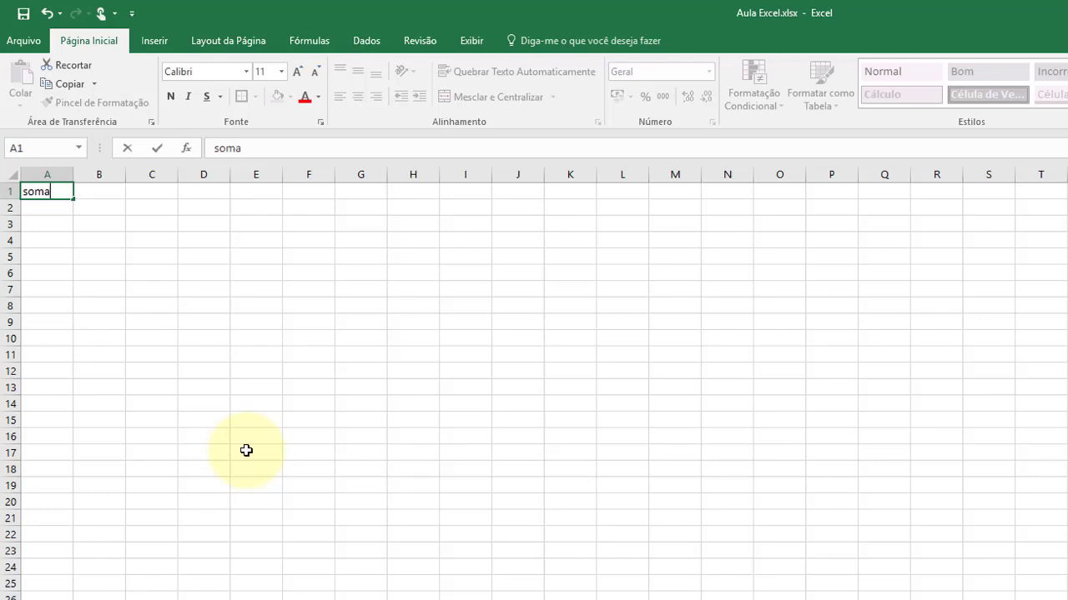
{"action": "key", "text": "Return"}
{"action": "type", "text": "media"}
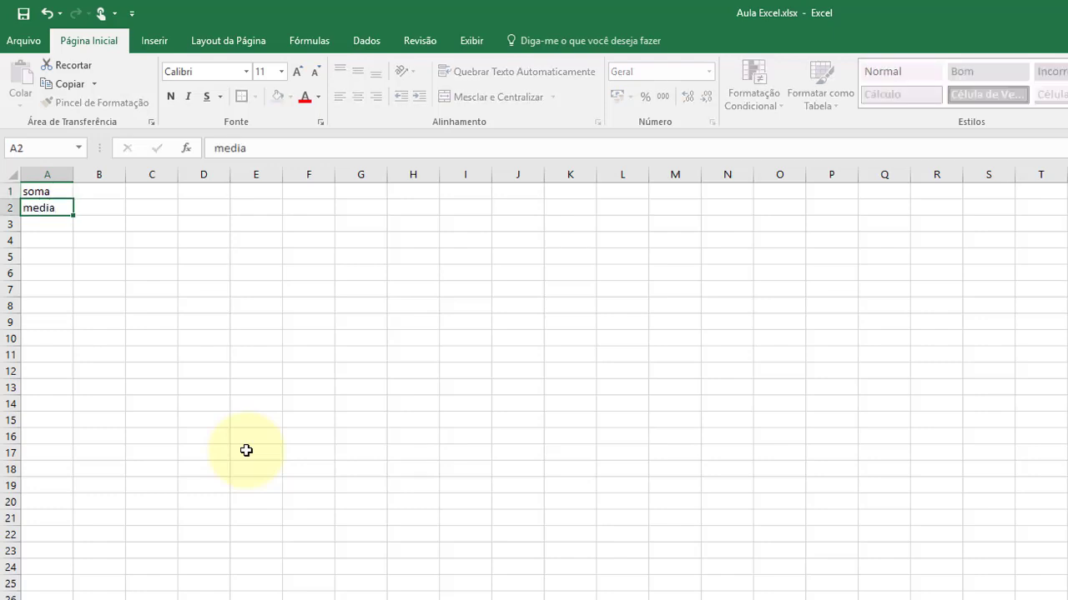
{"action": "key", "text": "Return"}
{"action": "type", "text": "maximo"}
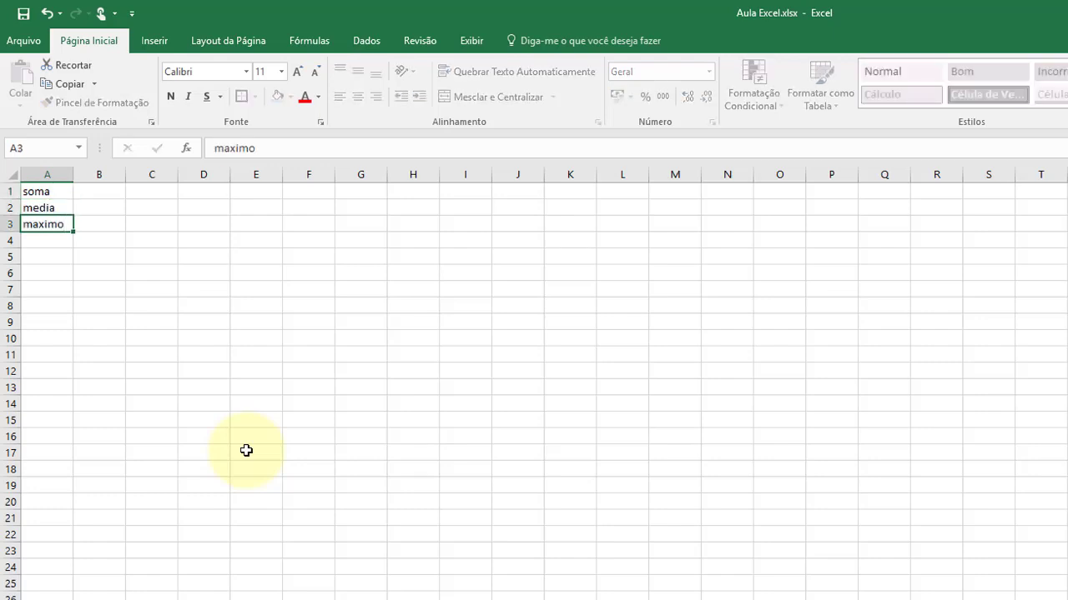
{"action": "key", "text": "Return"}
{"action": "type", "text": "minimo"}
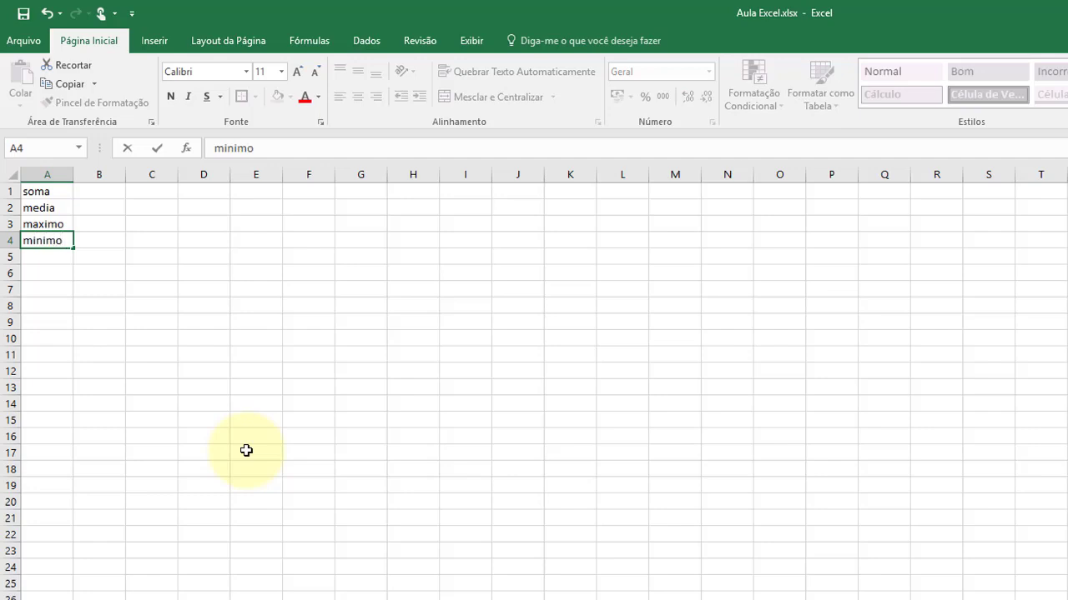
{"action": "key", "text": "Return"}
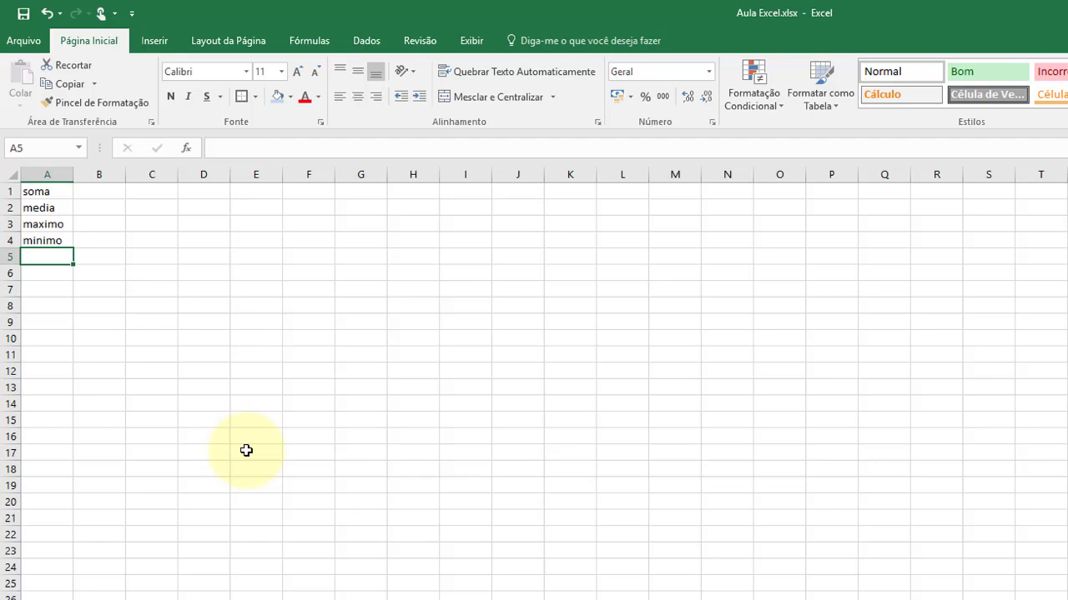
Enter =HOJE() in A5 and =AGORA() in A6.
{"action": "type", "text": "="}
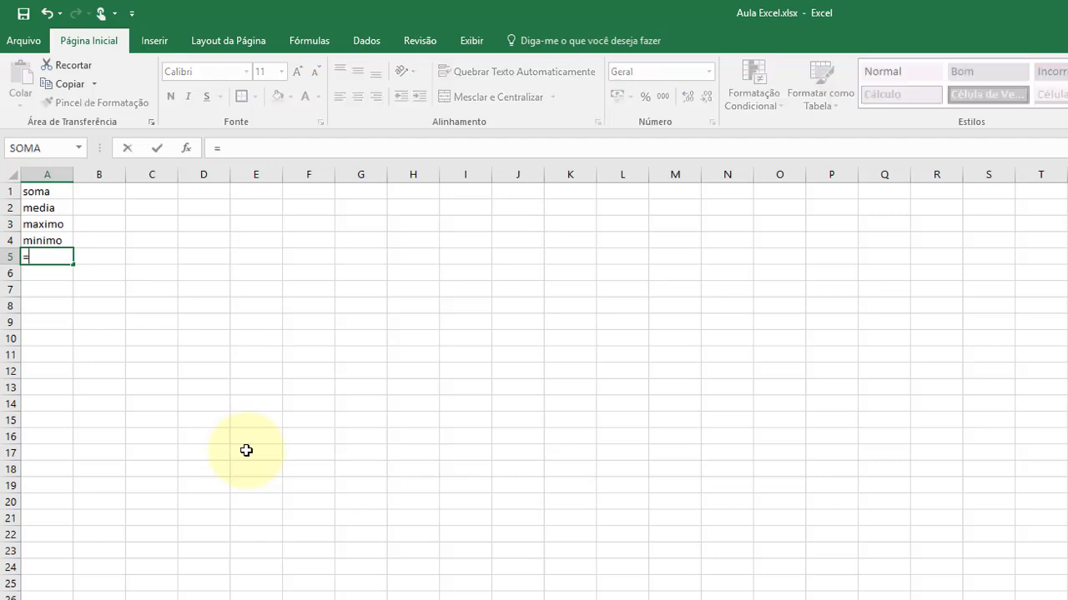
{"action": "type", "text": "hoje"}
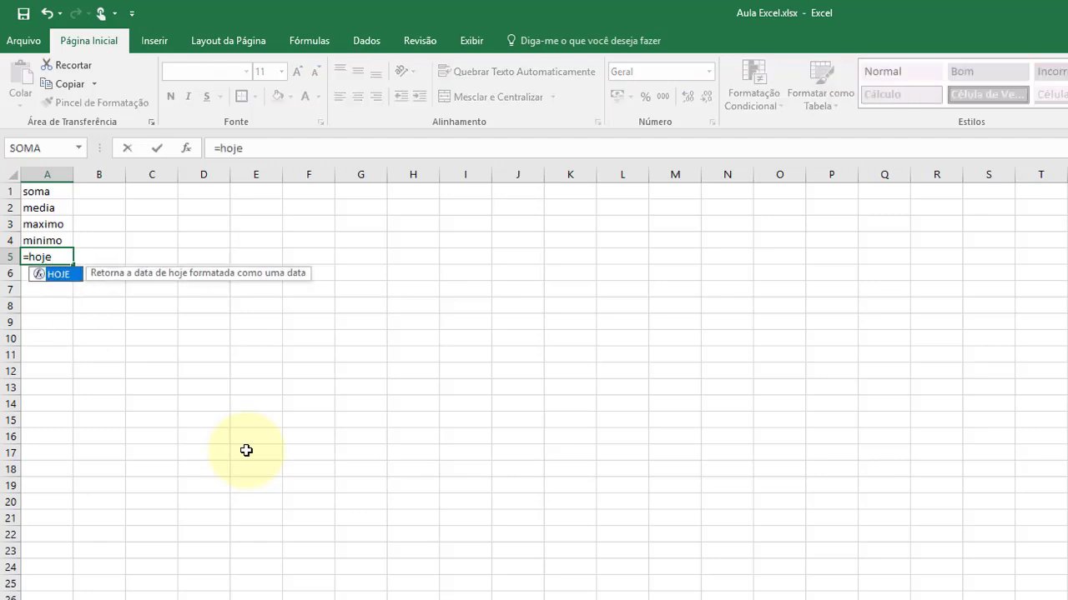
{"action": "type", "text": "()"}
{"action": "key", "text": "Return"}
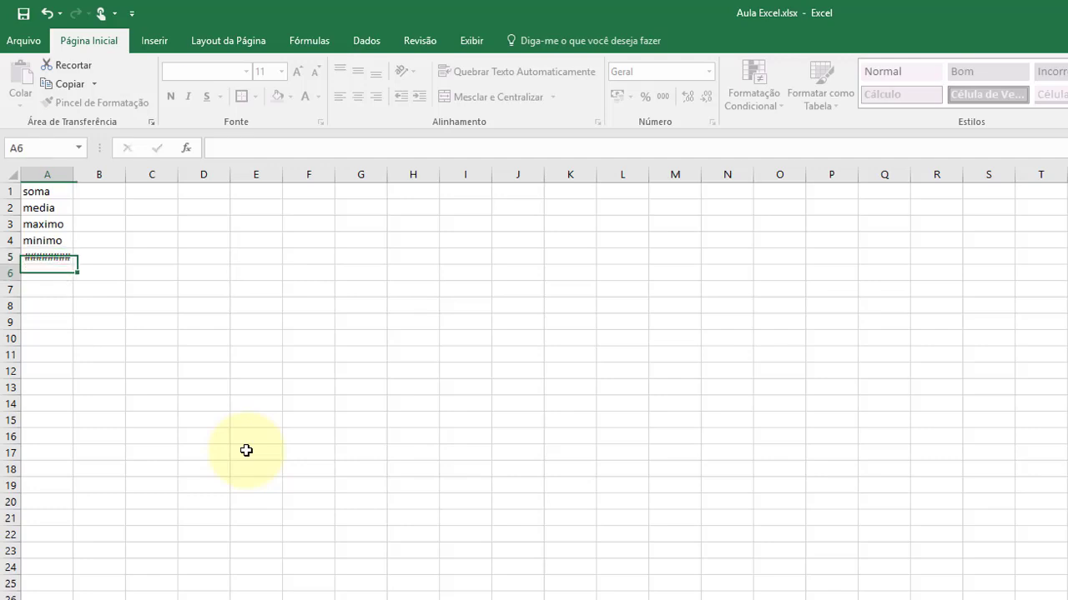
{"action": "left_click", "coordinate": [61, 256]}
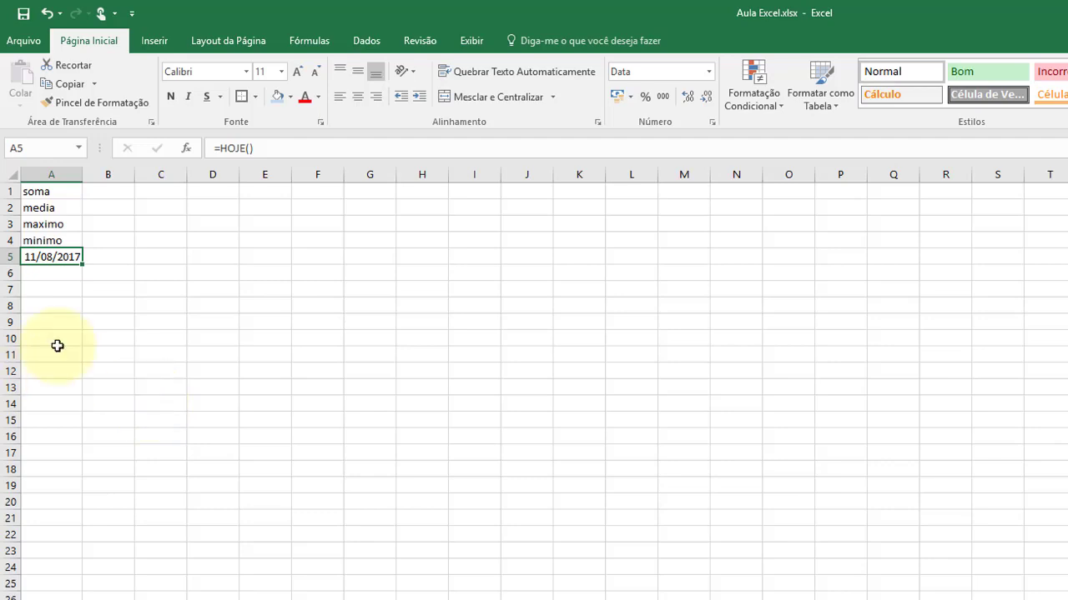
{"action": "left_click", "coordinate": [67, 272]}
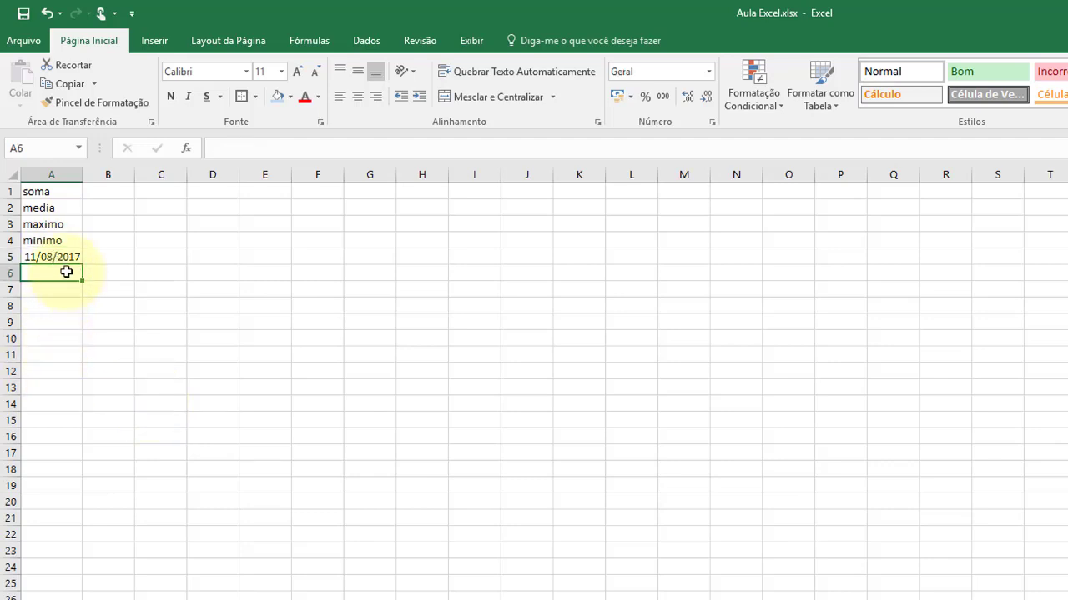
{"action": "type", "text": "=ago"}
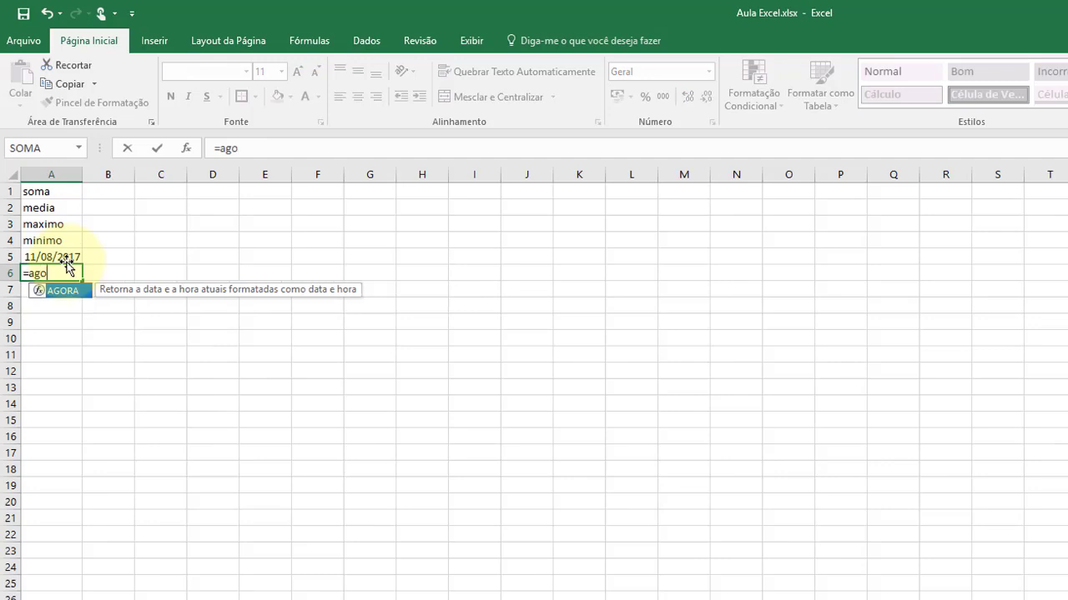
{"action": "type", "text": "()"}
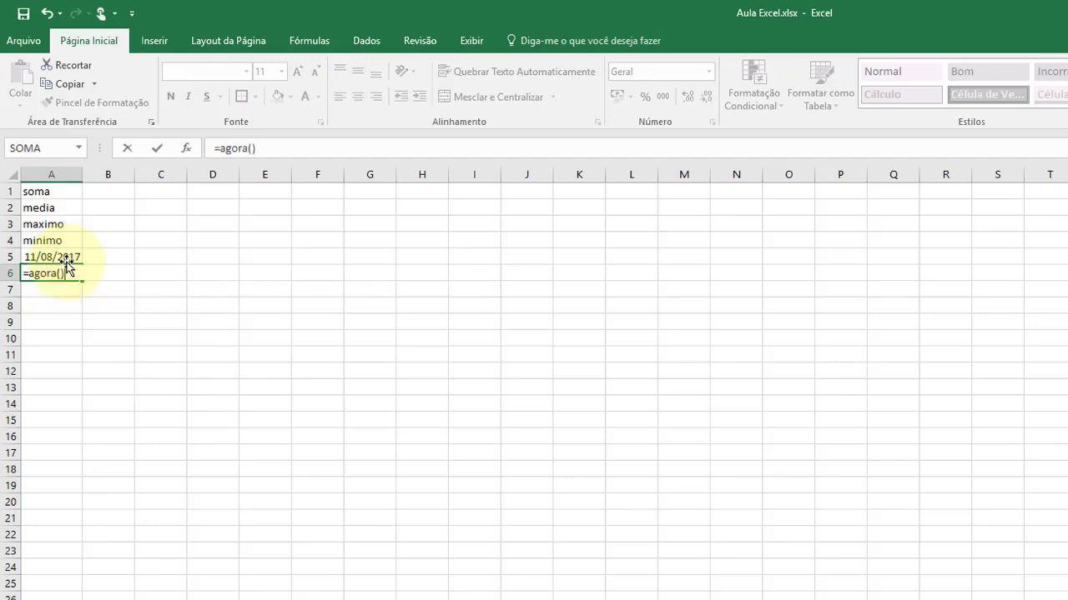
{"action": "key", "text": "Return"}
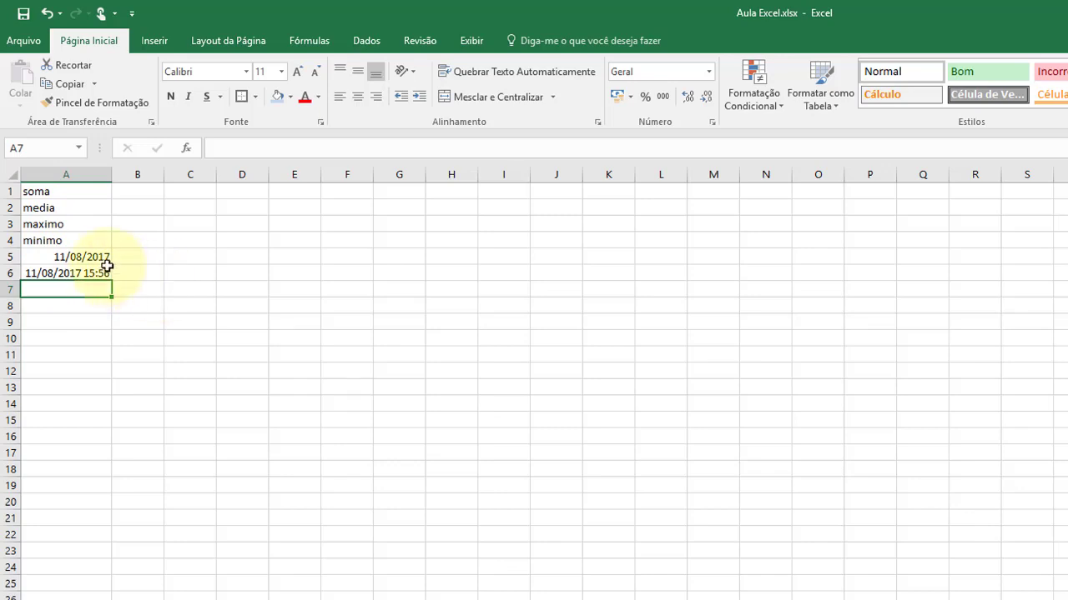
Compare the HOJE and AGORA results in A5 and A6, then save the workbook.
{"action": "left_click", "coordinate": [102, 270]}
{"action": "left_click", "coordinate": [99, 257]}
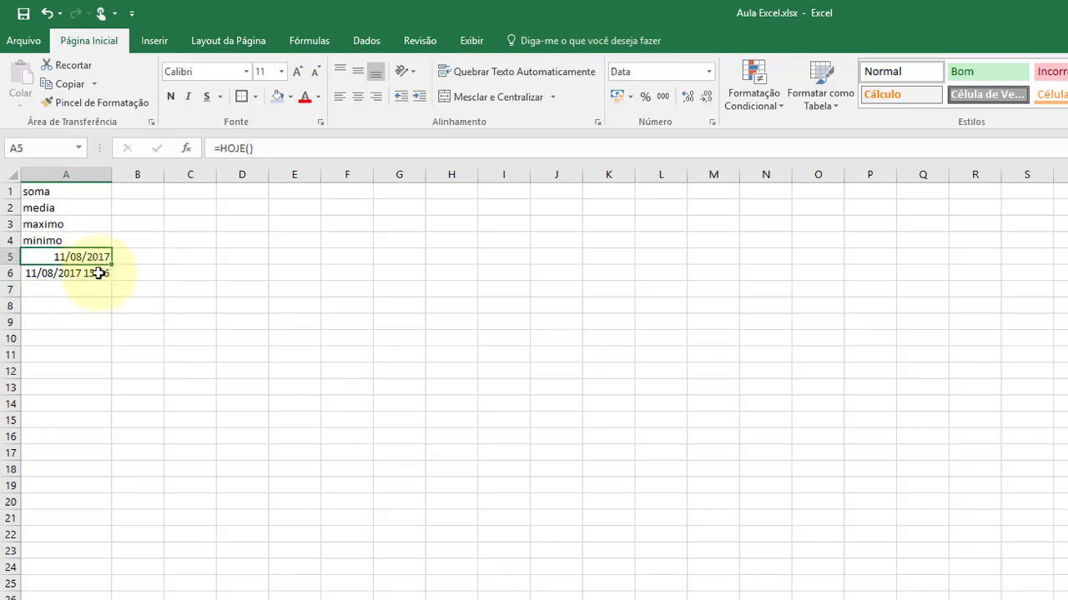
{"action": "left_click", "coordinate": [96, 268]}
{"action": "left_click", "coordinate": [97, 256]}
{"action": "left_click", "coordinate": [96, 275]}
{"action": "left_click", "coordinate": [90, 257]}
{"action": "left_click", "coordinate": [92, 272]}
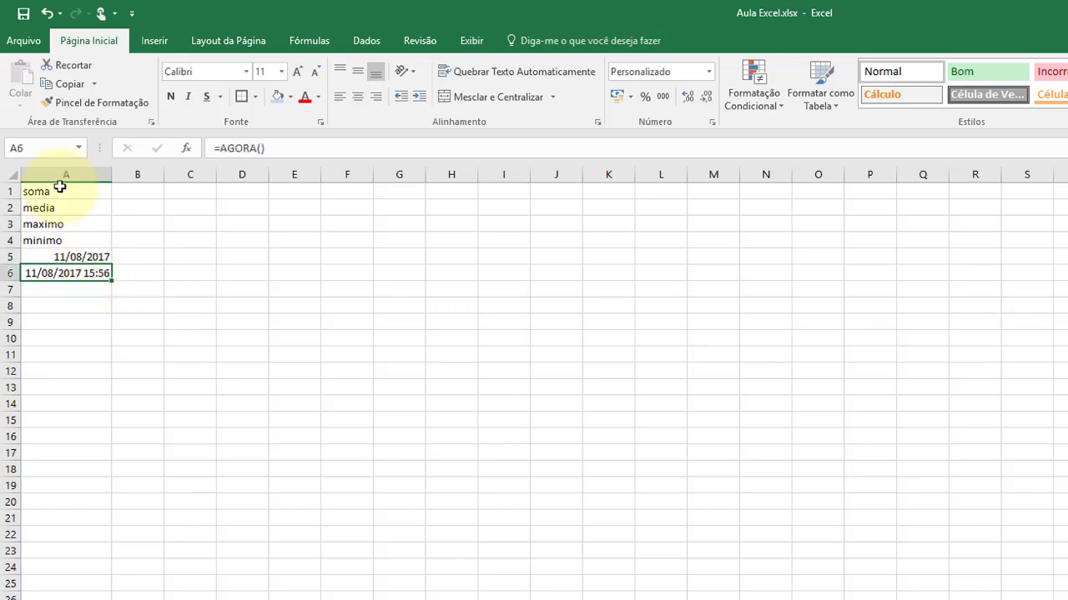
{"action": "left_click", "coordinate": [23, 14]}
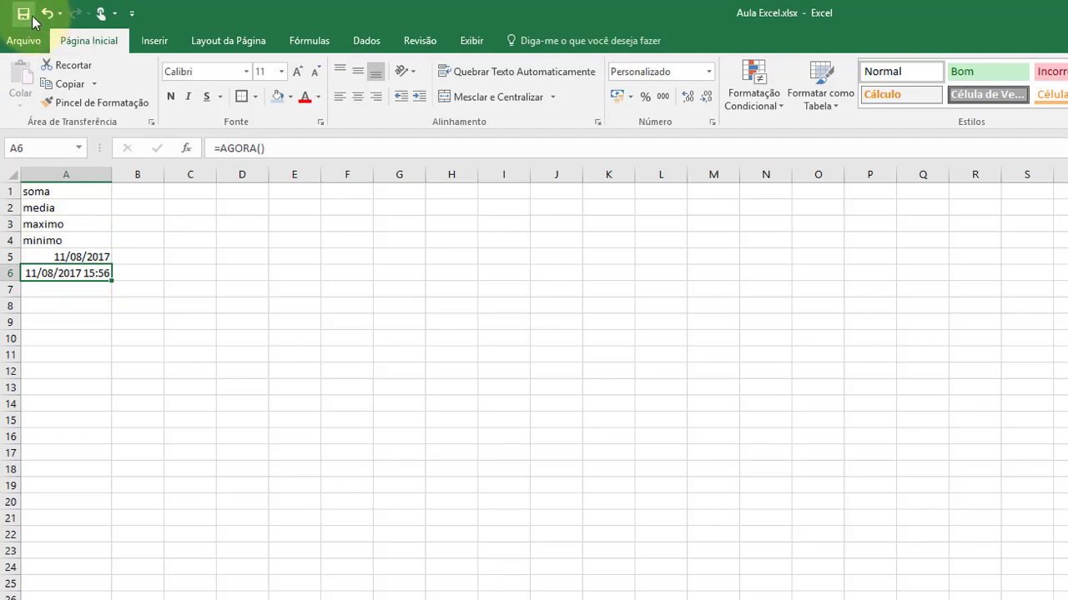
{"action": "left_click", "coordinate": [92, 287]}
{"action": "left_click", "coordinate": [95, 275]}
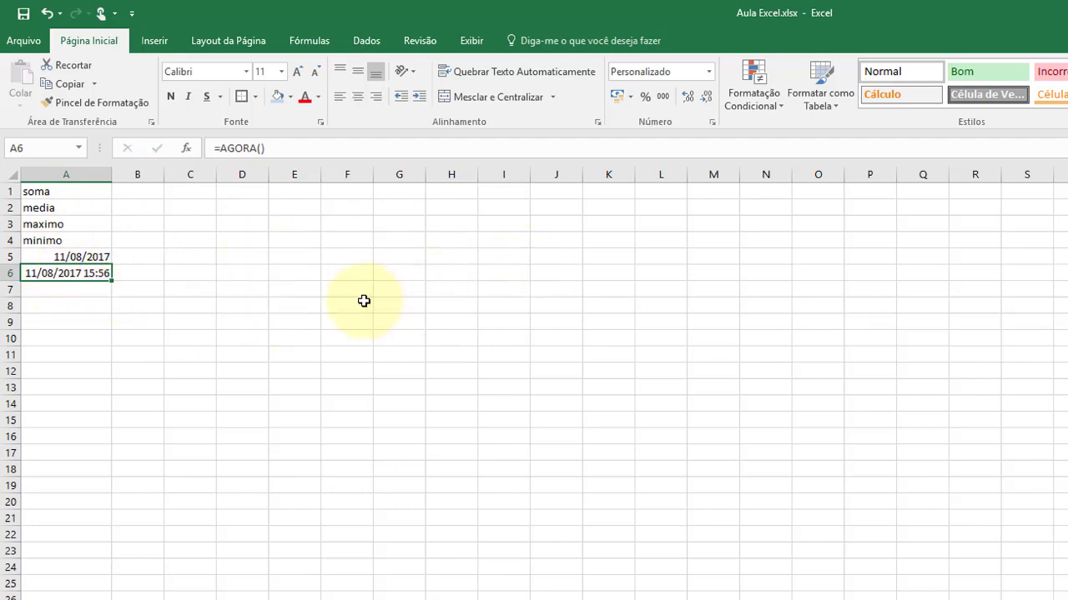
{"action": "left_click", "coordinate": [66, 286]}
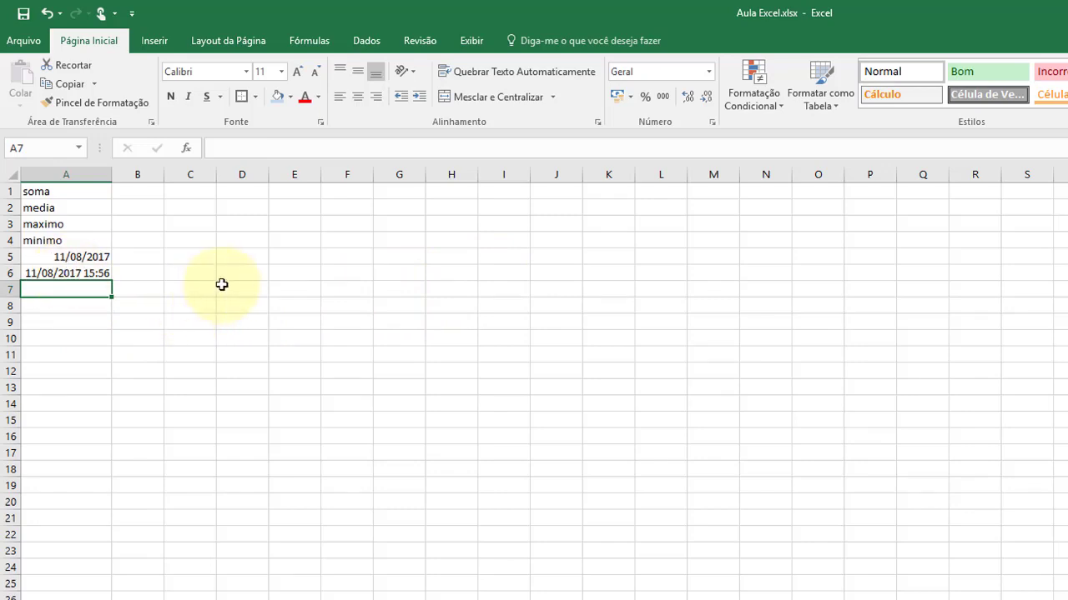
Enter a RAIZ square root formula in A7 and change its argument from 81 to 2568.
{"action": "type", "text": "="}
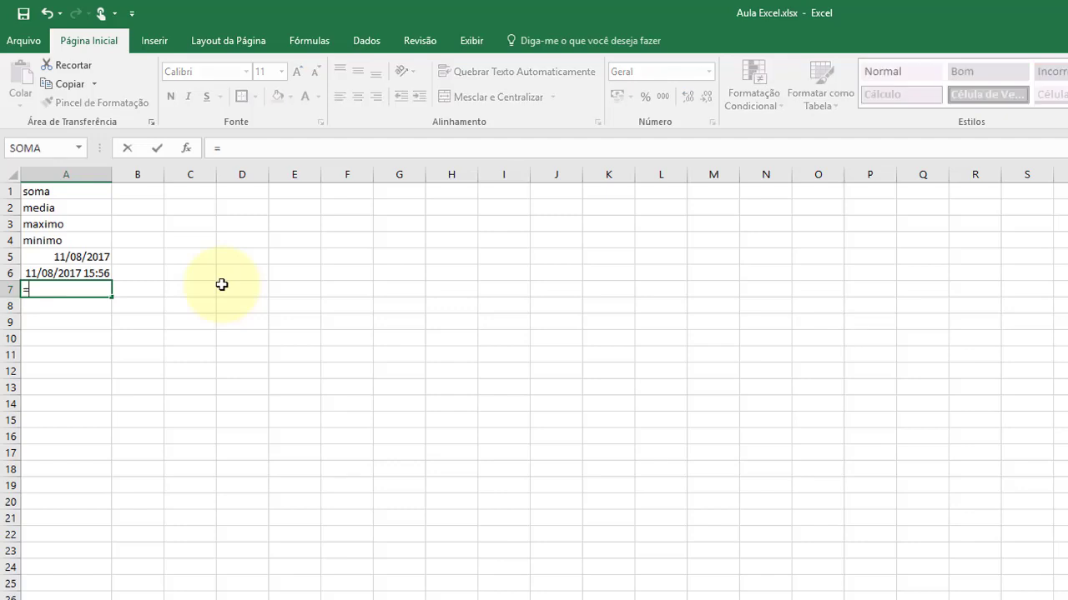
{"action": "type", "text": "raiz"}
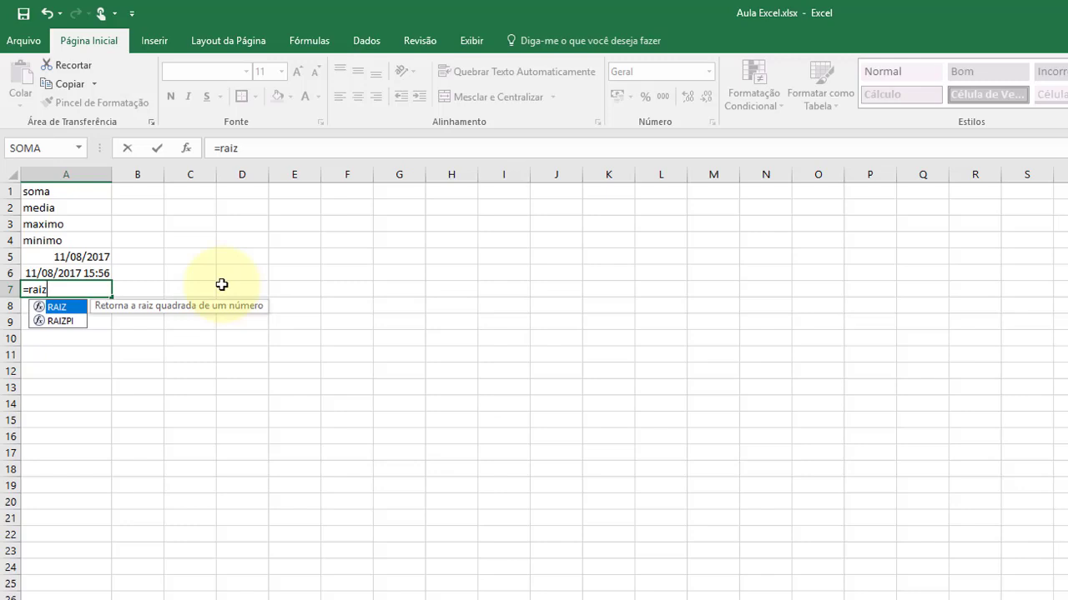
{"action": "type", "text": "(81"}
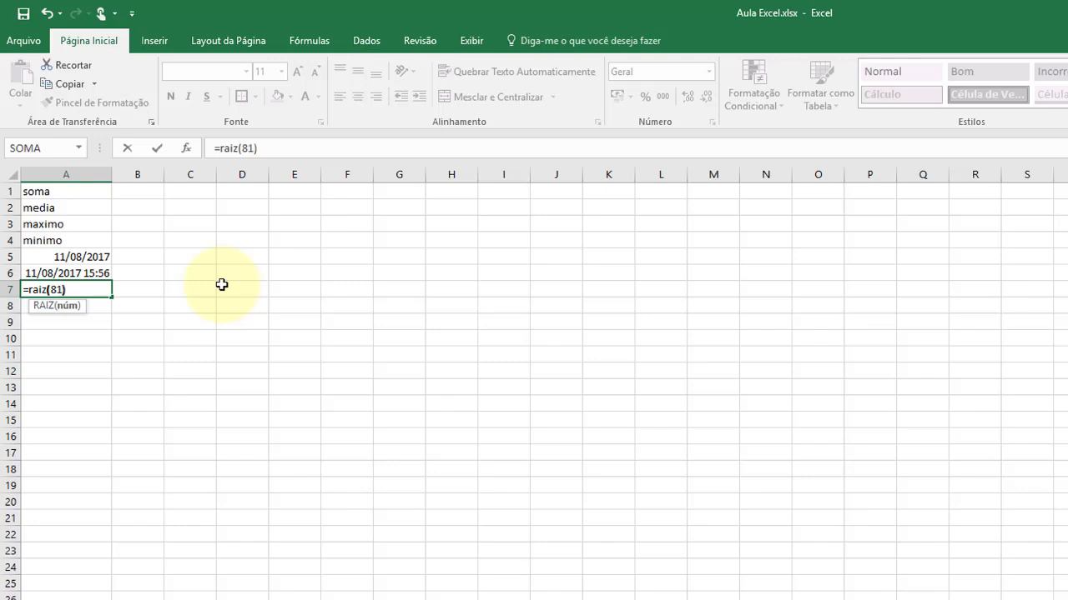
{"action": "key", "text": "Return"}
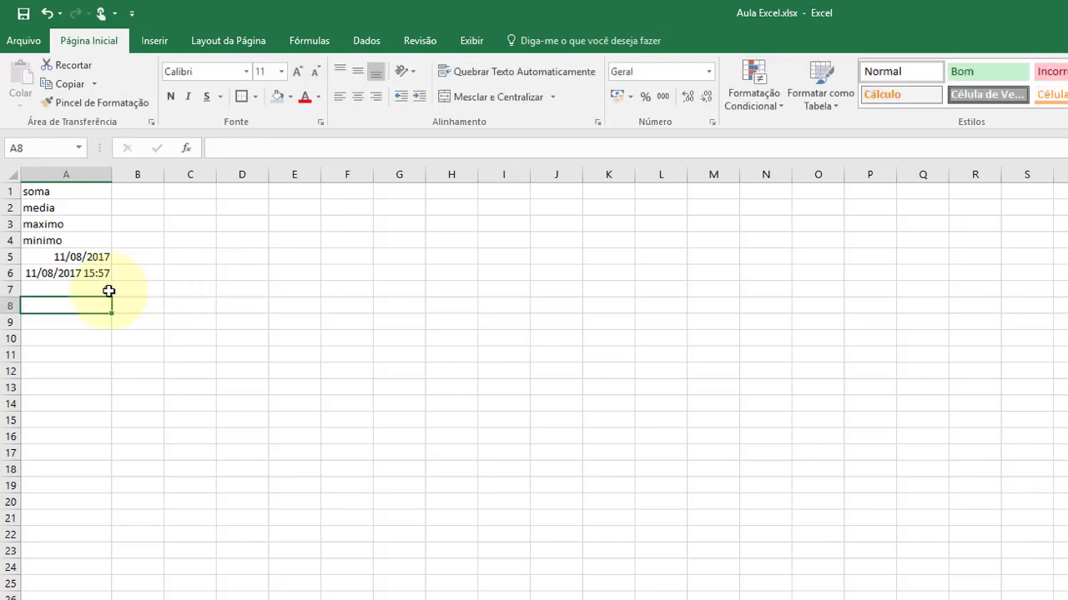
{"action": "left_click", "coordinate": [96, 290]}
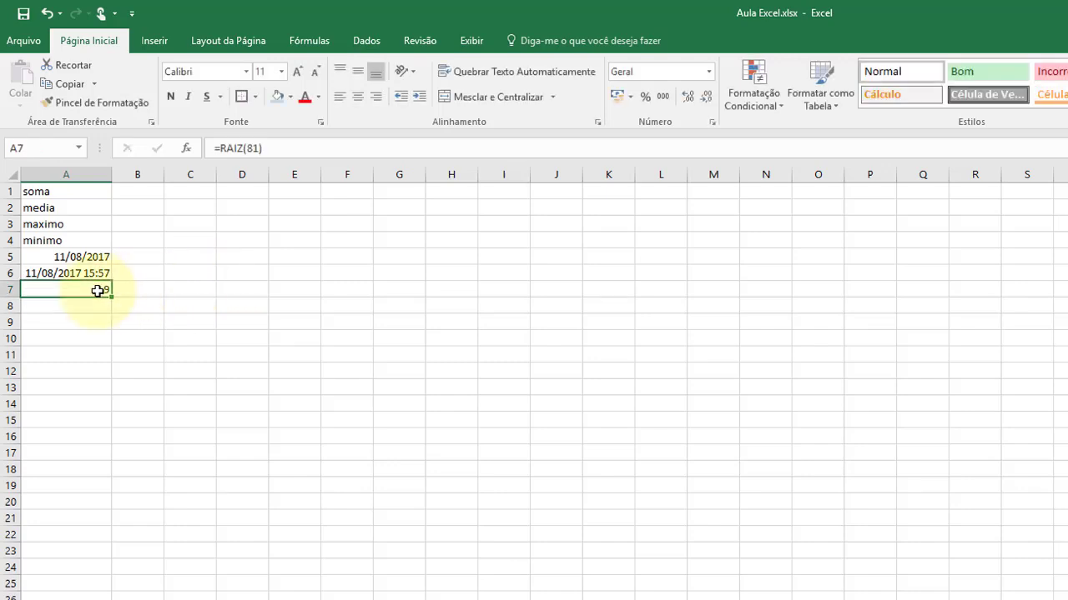
{"action": "left_click", "coordinate": [251, 149]}
{"action": "double_click", "coordinate": [251, 149]}
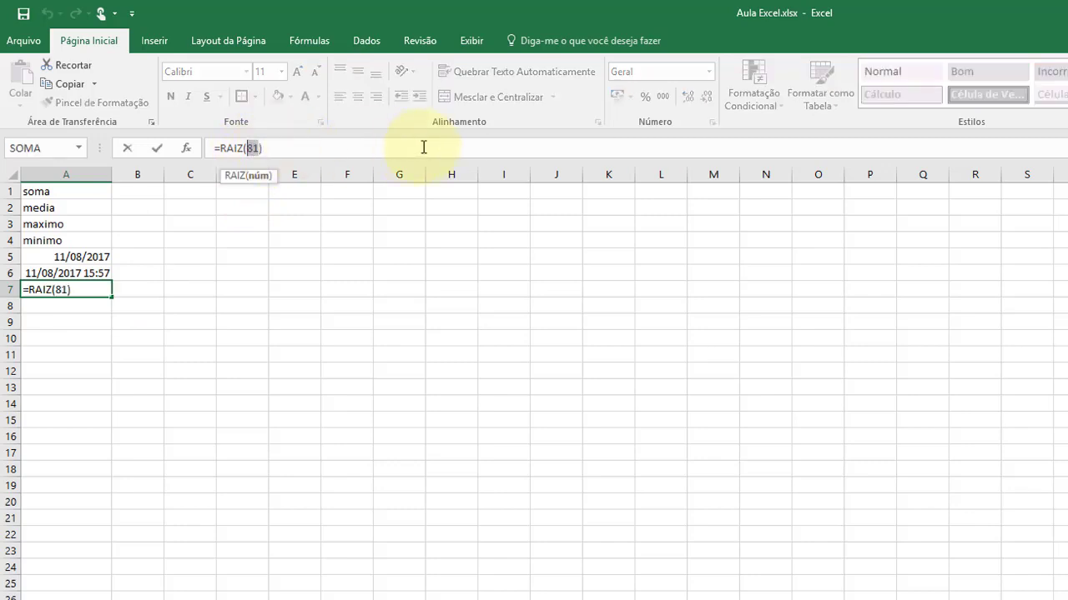
{"action": "type", "text": "256"}
{"action": "key", "text": "Return"}
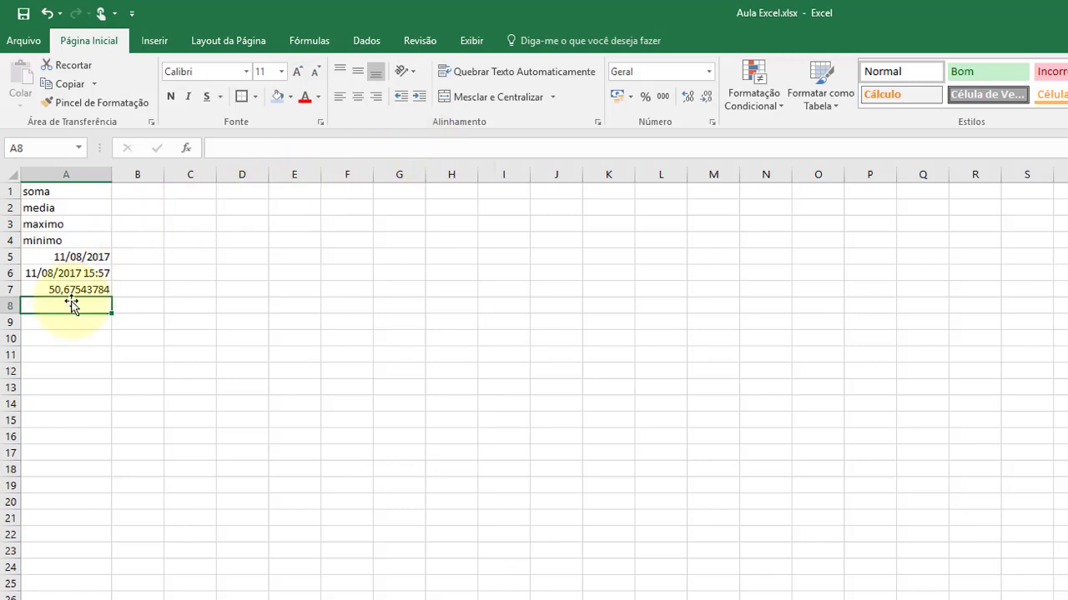
Change the RAIZ argument in A7 to 3020, giving 54,95452666.
{"action": "left_click", "coordinate": [73, 287]}
{"action": "left_click_drag", "start_coordinate": [246, 148], "coordinate": [267, 147]}
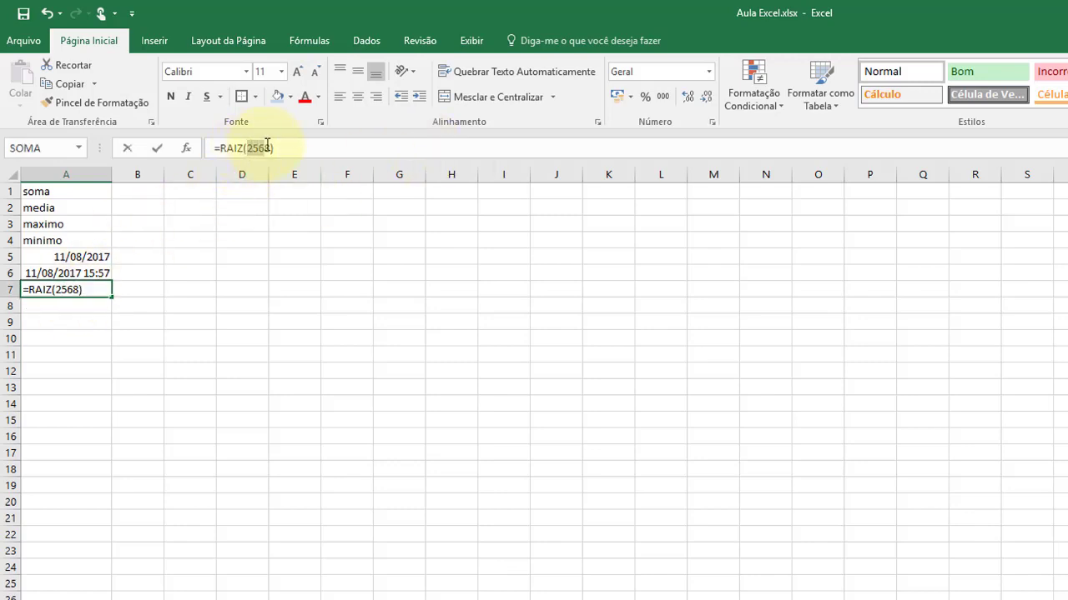
{"action": "type", "text": "3020"}
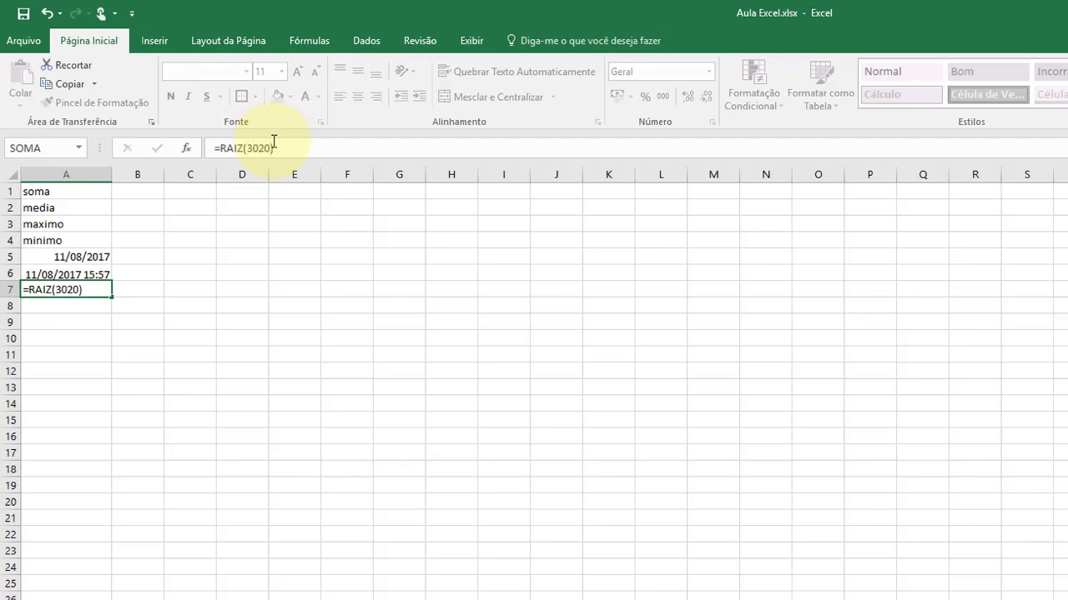
{"action": "key", "text": "Return"}
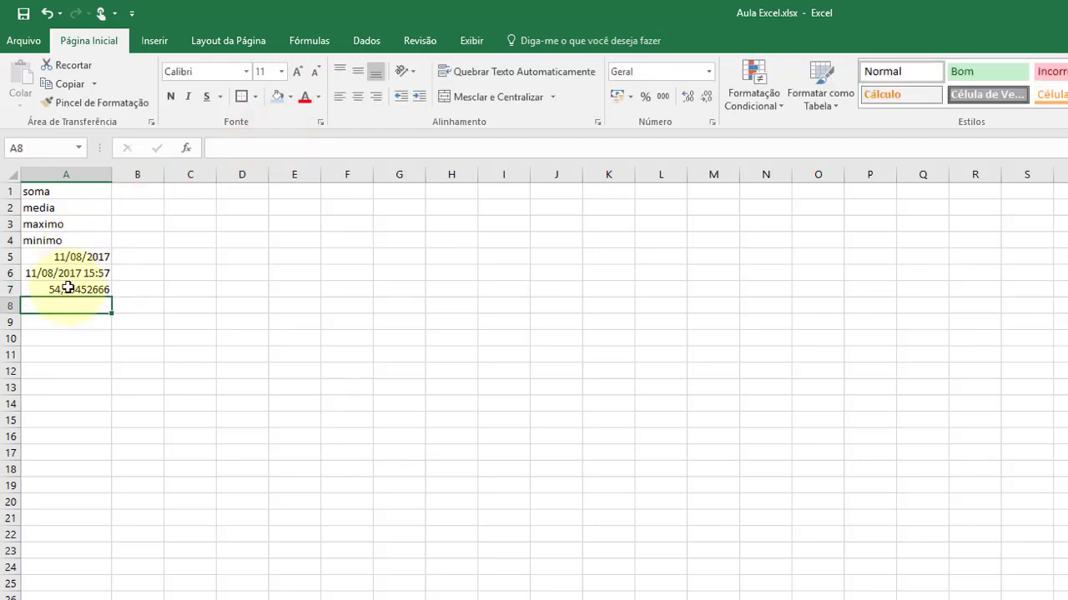
{"action": "left_click", "coordinate": [69, 287]}
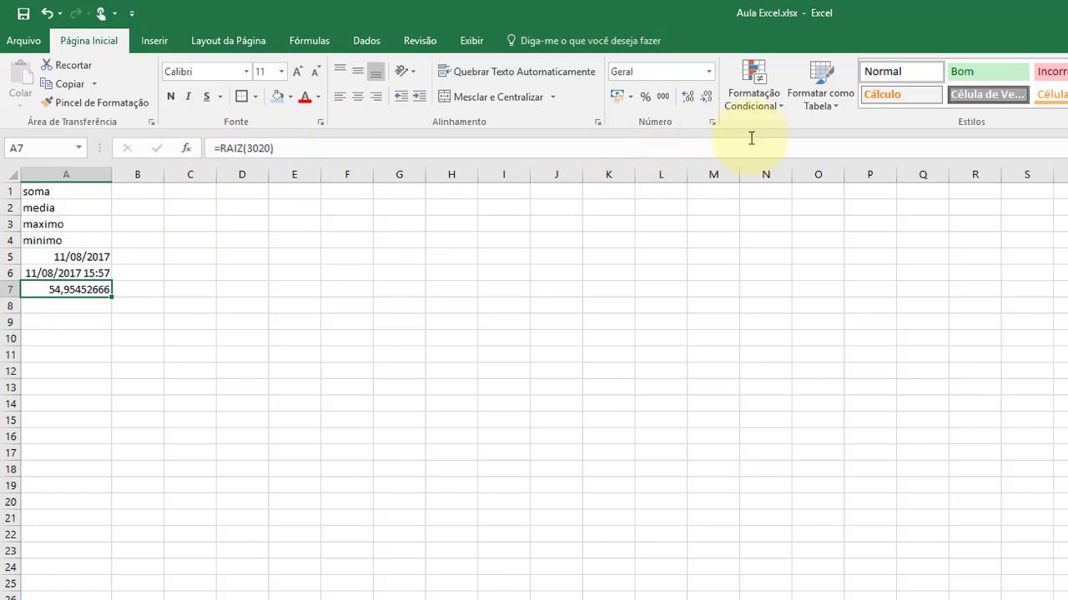
Adjust A7's decimal places so the square root of 3020 displays as 54,95.
{"action": "left_click", "coordinate": [687, 97]}
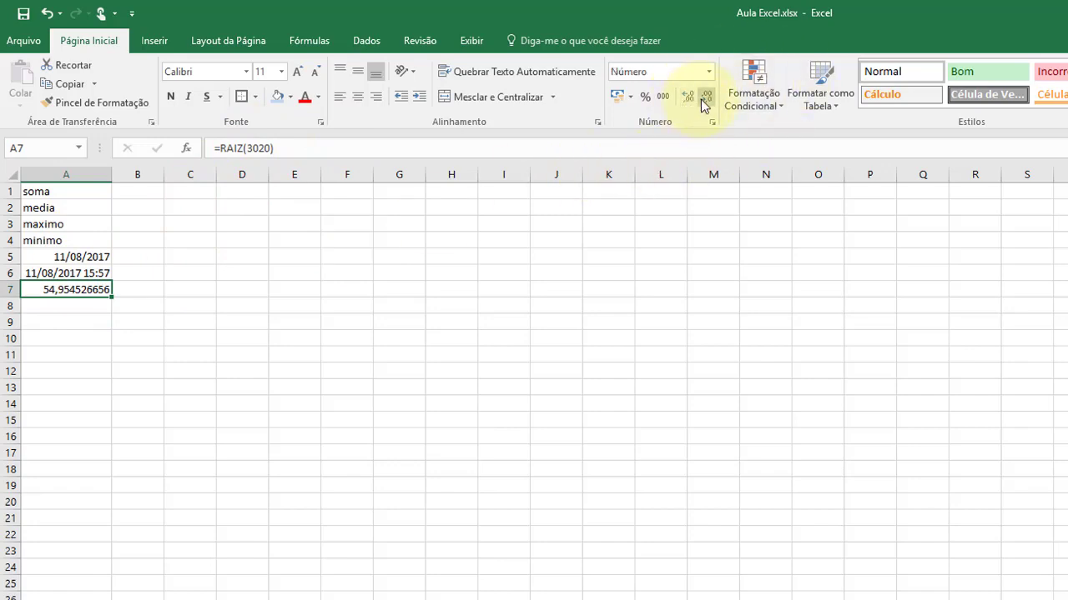
{"action": "left_click", "coordinate": [705, 96]}
{"action": "left_click", "coordinate": [706, 97]}
{"action": "left_click", "coordinate": [706, 97]}
{"action": "left_click", "coordinate": [706, 97]}
{"action": "left_click", "coordinate": [705, 97]}
{"action": "left_click", "coordinate": [705, 96]}
{"action": "left_click", "coordinate": [705, 97]}
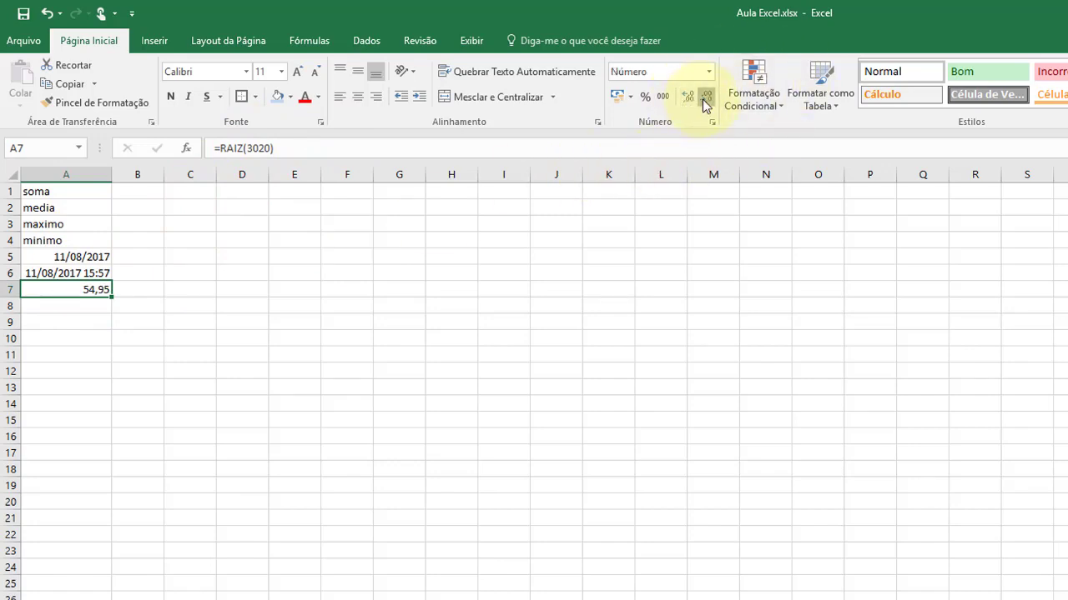
{"action": "left_click", "coordinate": [706, 96]}
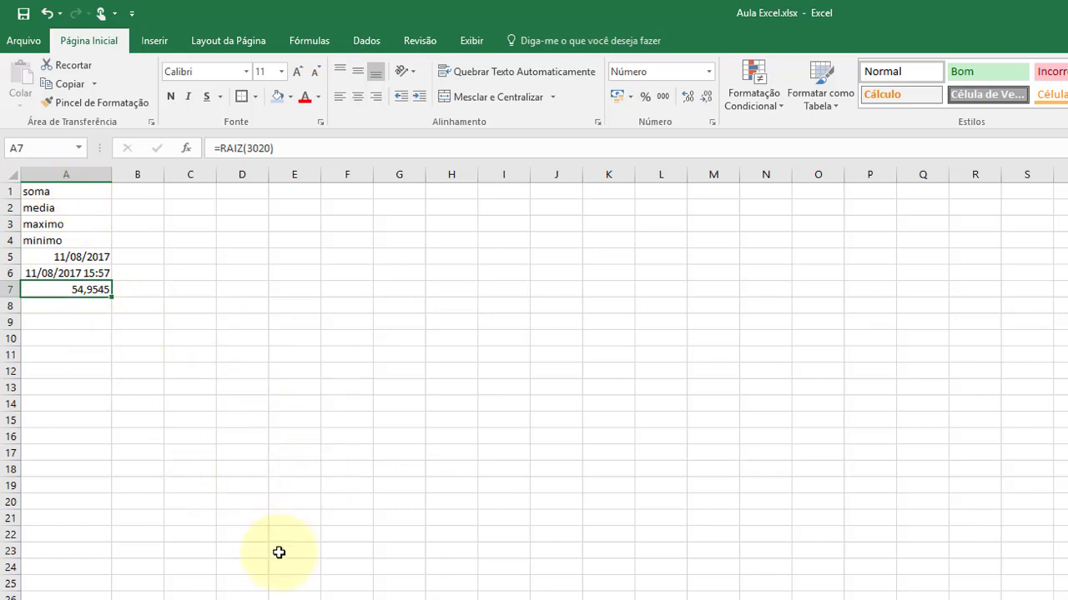
Clear the cell selection and move to the Media Geografia sheet.
{"action": "left_click_drag", "start_coordinate": [86, 290], "coordinate": [42, 188]}
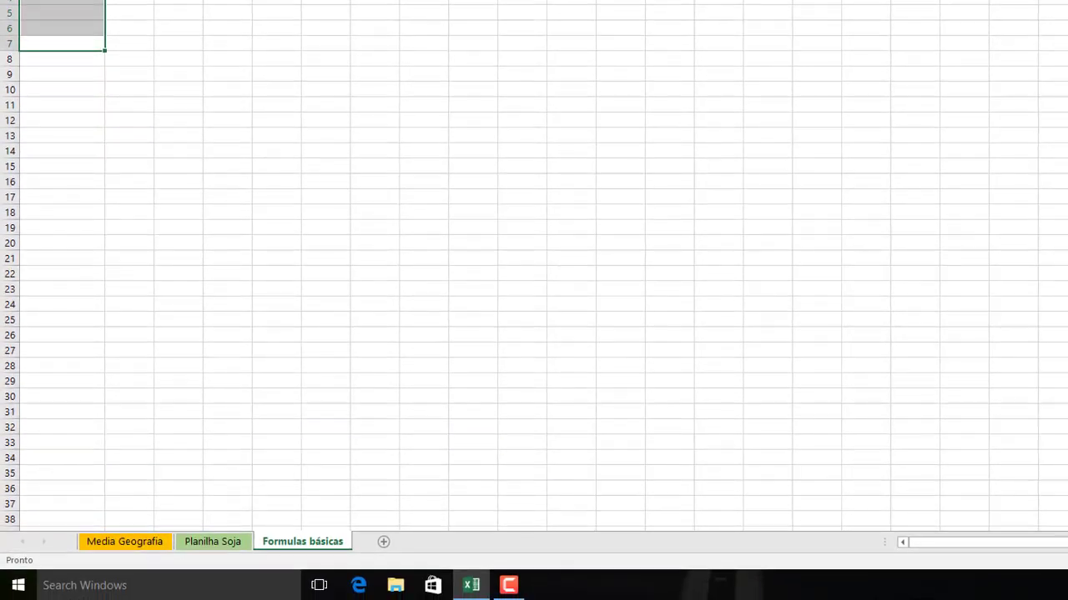
{"action": "left_click", "coordinate": [212, 77]}
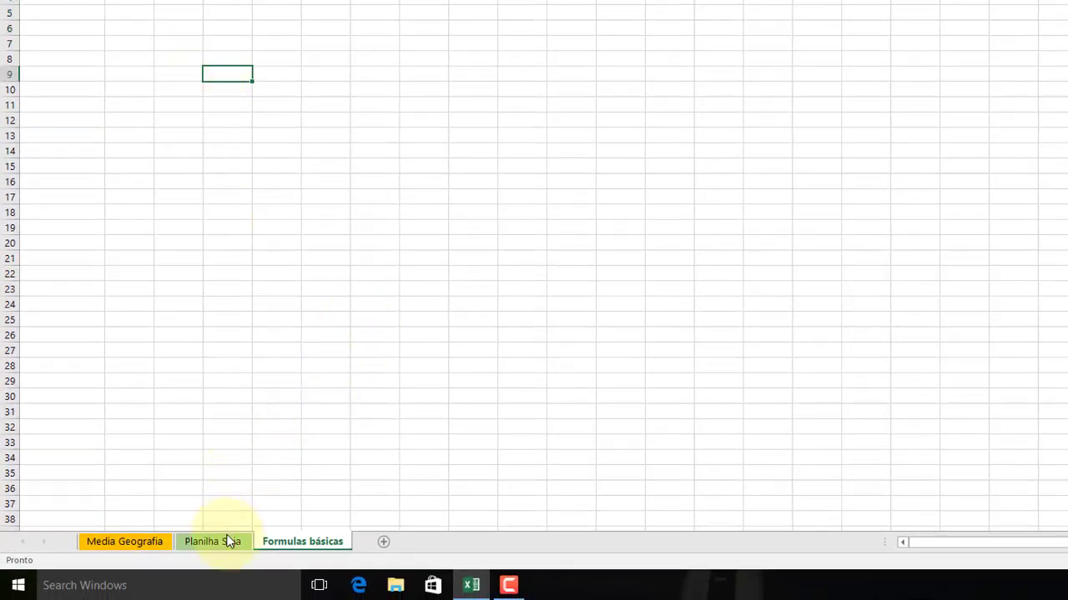
{"action": "left_click", "coordinate": [125, 542]}
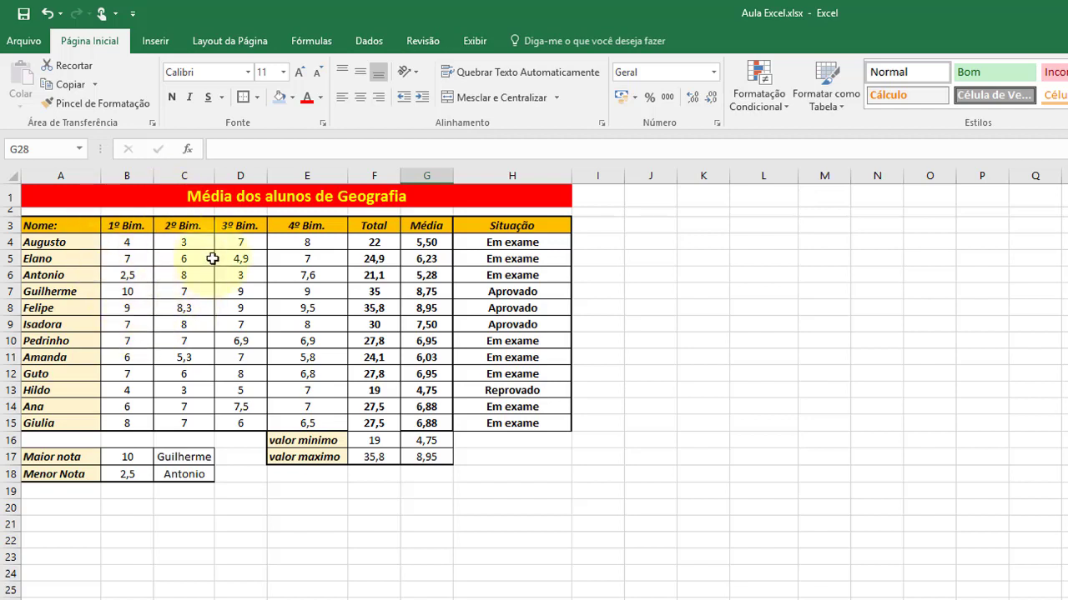
Select cells in the grades table and check the Área de Impressão options under Layout da Página.
{"action": "left_click", "coordinate": [367, 339]}
{"action": "left_click", "coordinate": [201, 325]}
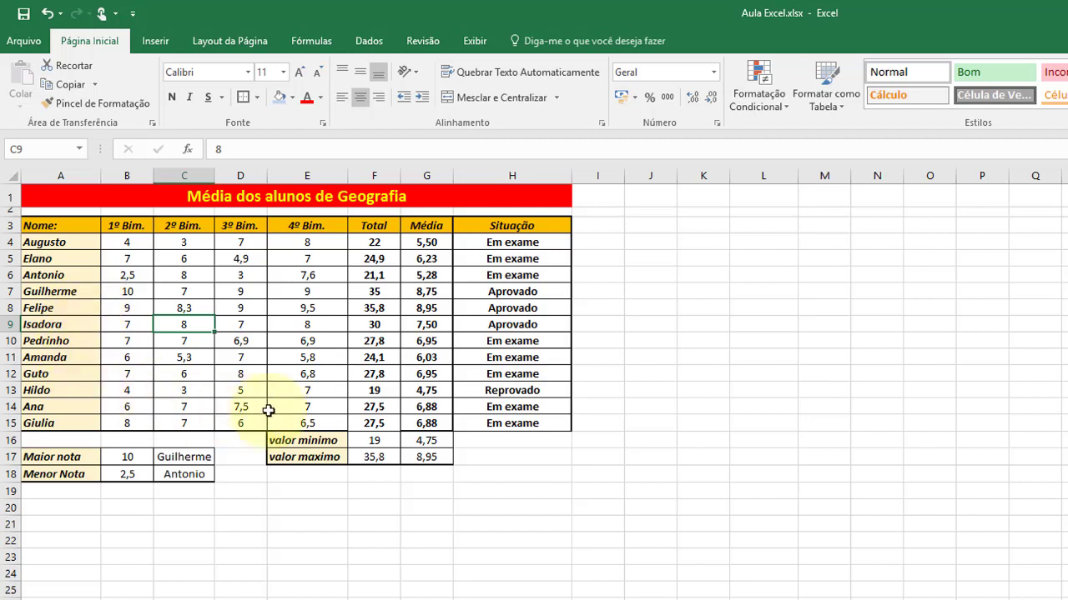
{"action": "left_click", "coordinate": [304, 374]}
{"action": "left_click", "coordinate": [232, 42]}
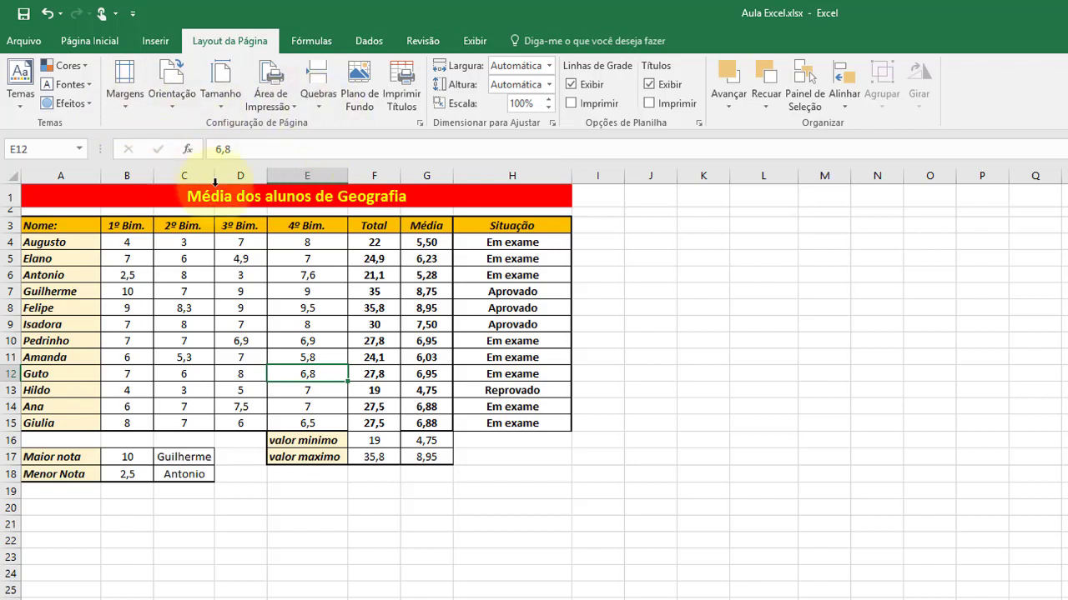
{"action": "left_click", "coordinate": [262, 92]}
{"action": "left_click", "coordinate": [266, 88]}
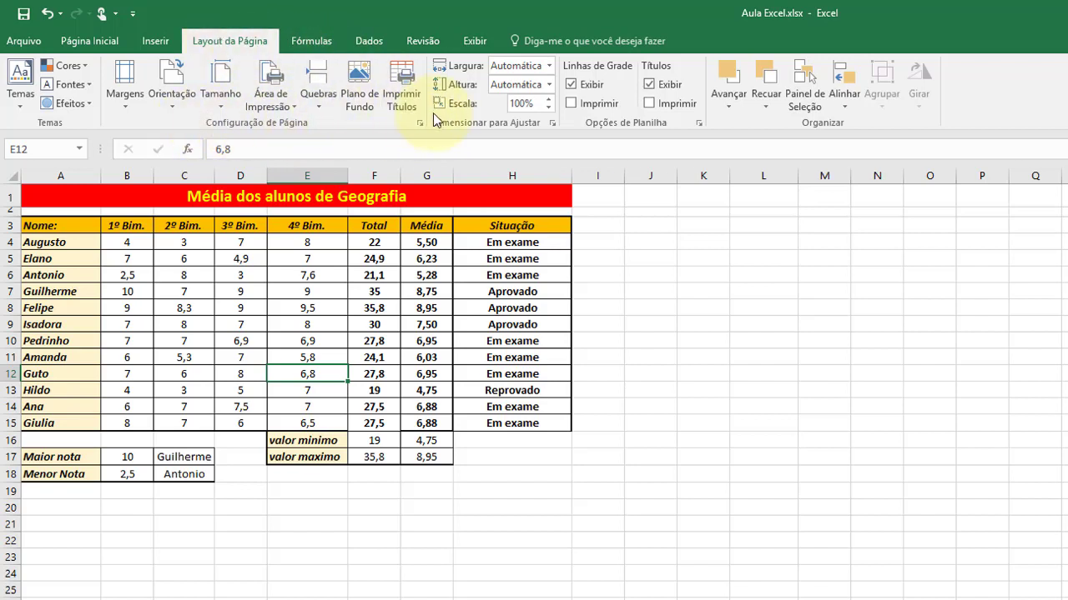
{"action": "left_click", "coordinate": [91, 42]}
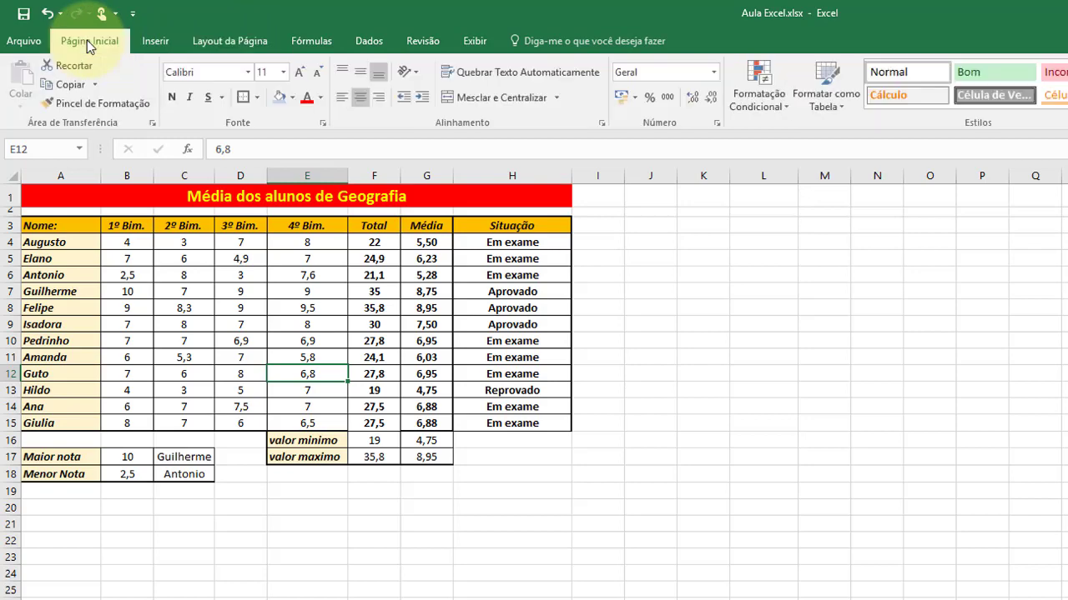
{"action": "left_click", "coordinate": [223, 44]}
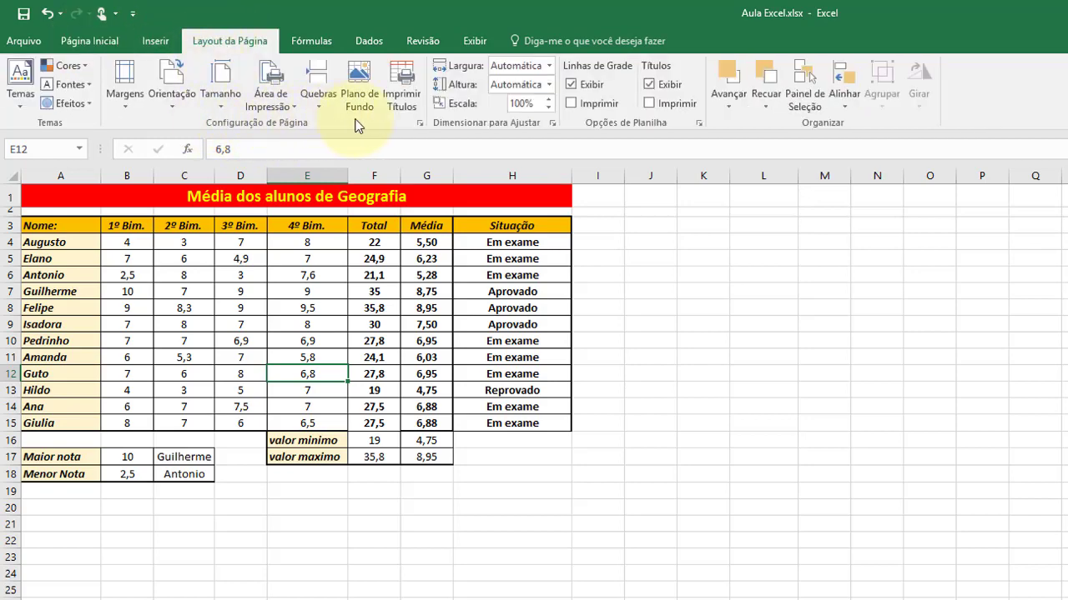
{"action": "left_click", "coordinate": [420, 124]}
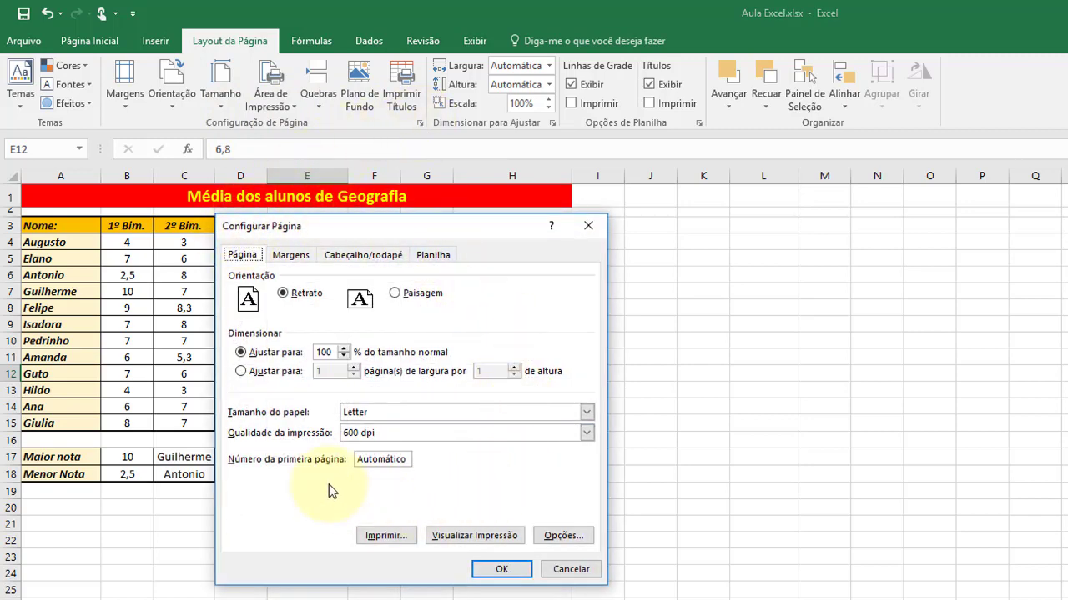
{"action": "left_click", "coordinate": [363, 254]}
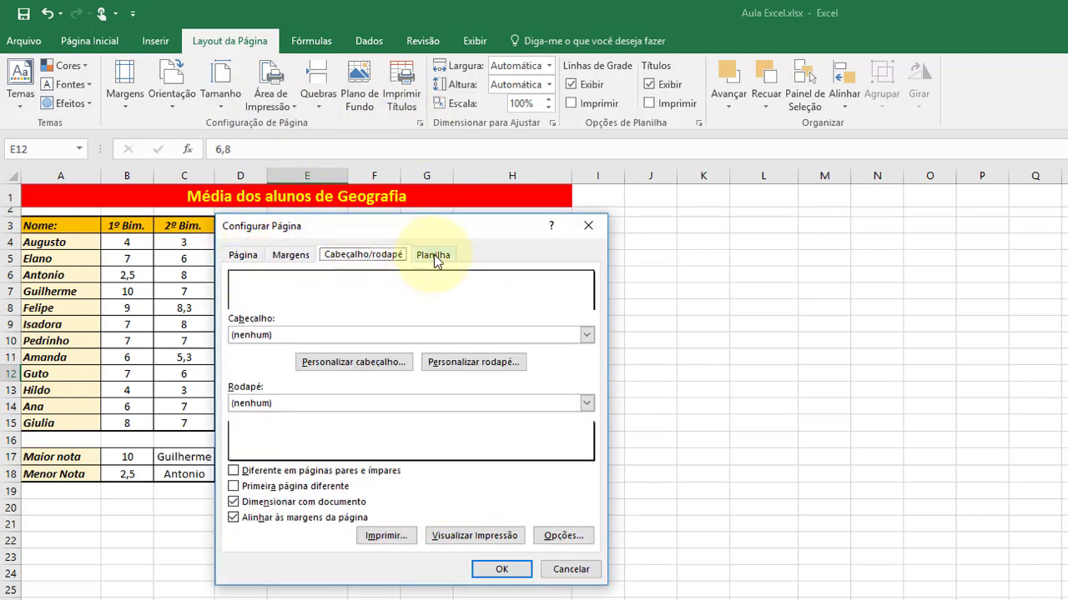
{"action": "left_click", "coordinate": [433, 254]}
{"action": "left_click", "coordinate": [297, 259]}
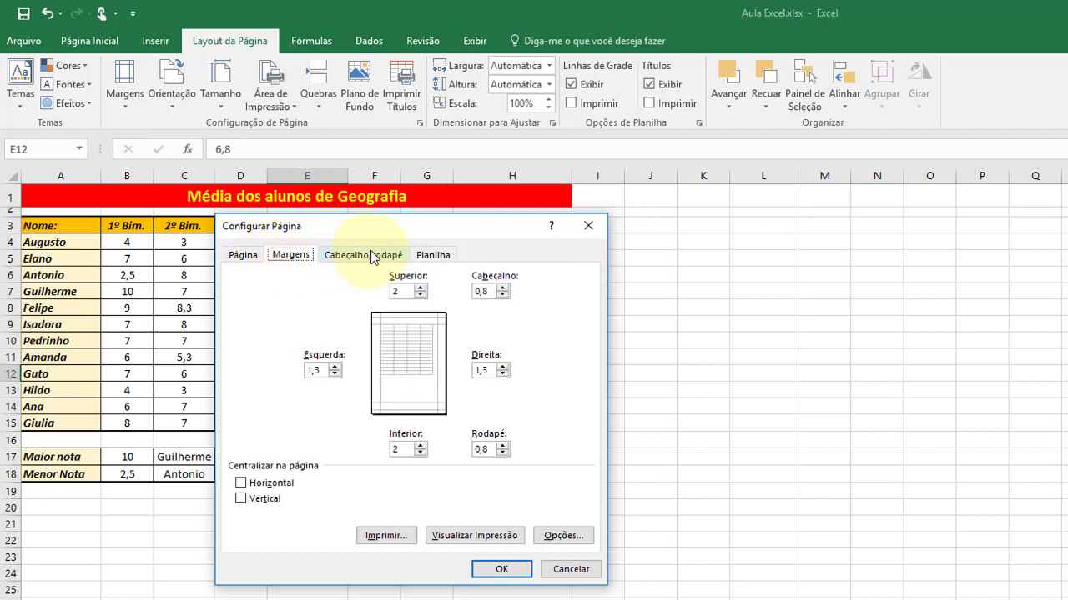
{"action": "left_click", "coordinate": [242, 255]}
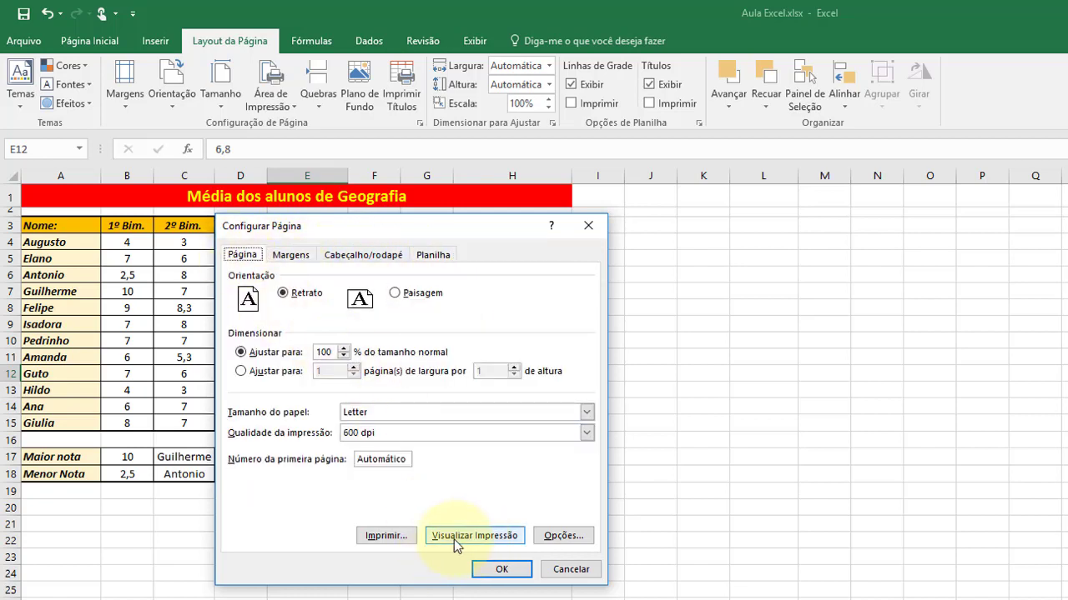
{"action": "left_click", "coordinate": [501, 533]}
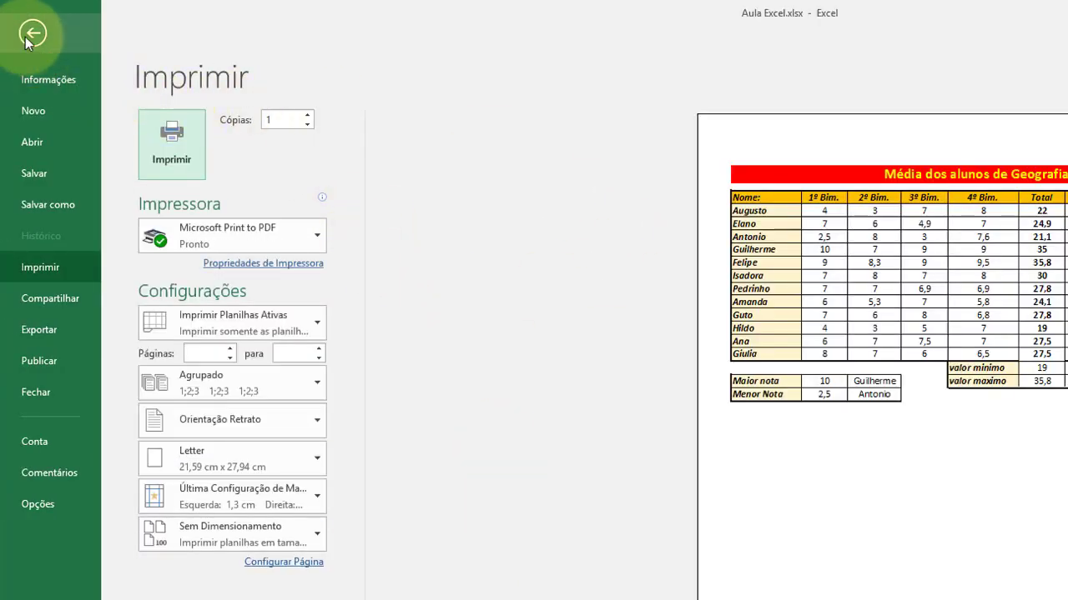
{"action": "left_click", "coordinate": [32, 35]}
{"action": "left_click", "coordinate": [584, 441]}
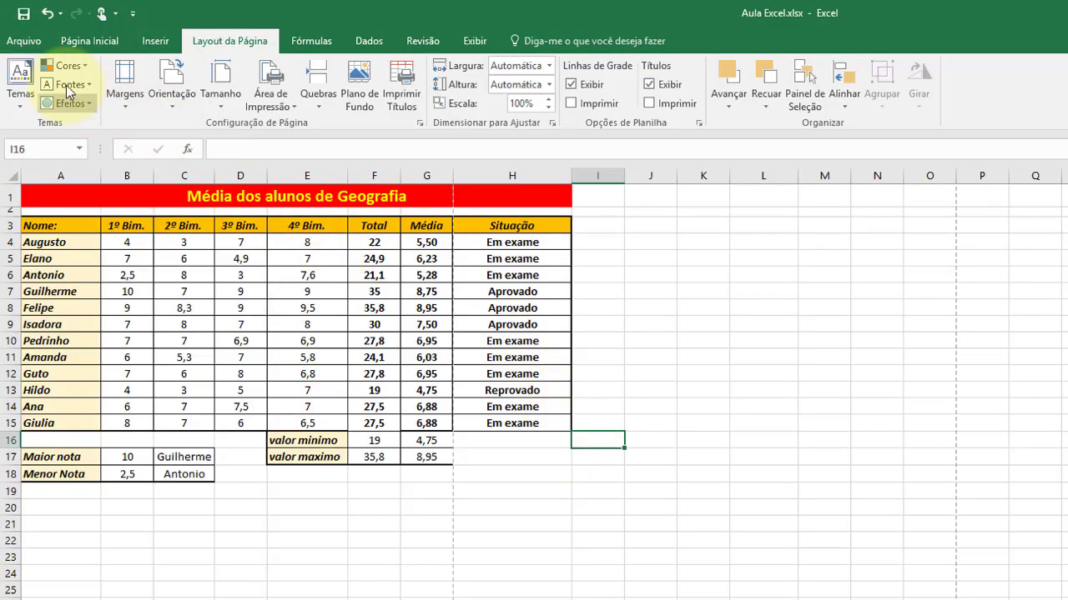
Open Configurar Página from the Imprimir preview and move the dialog slightly higher.
{"action": "left_click", "coordinate": [23, 41]}
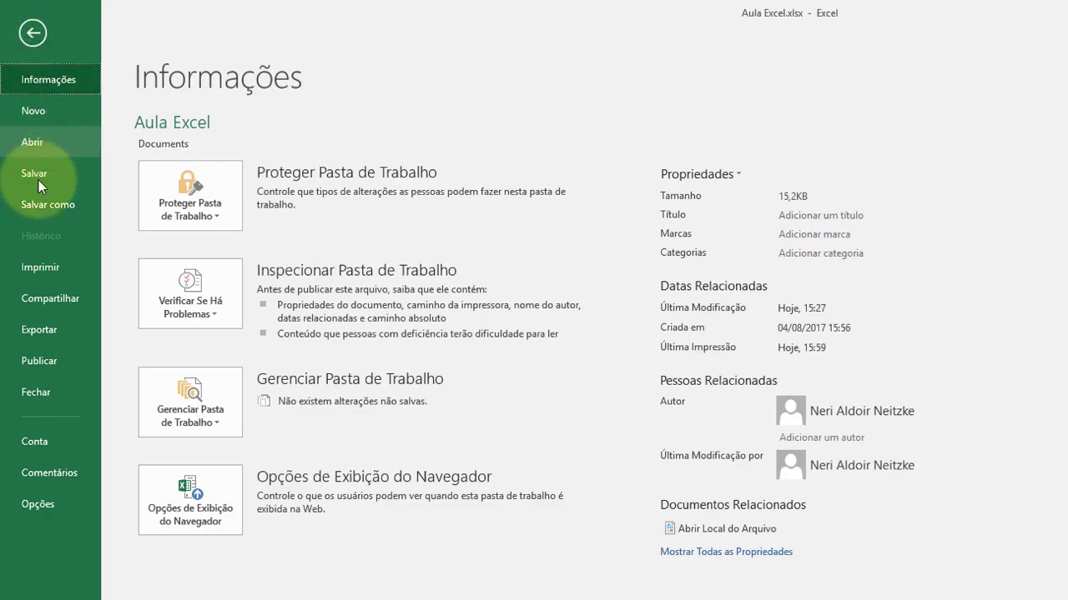
{"action": "left_click", "coordinate": [58, 277]}
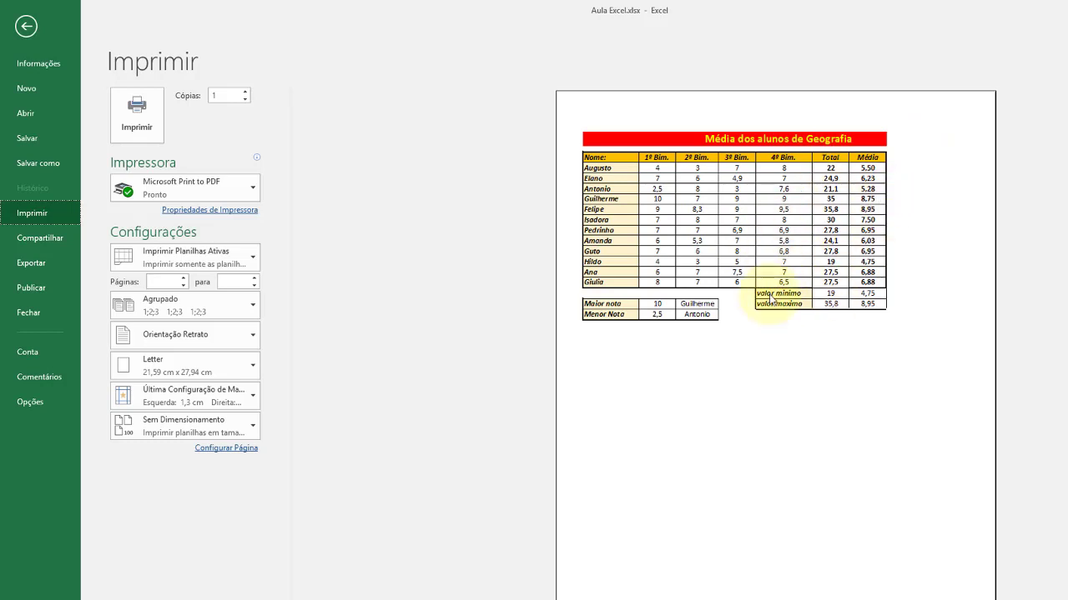
{"action": "left_click", "coordinate": [226, 448]}
{"action": "left_click_drag", "start_coordinate": [379, 178], "coordinate": [376, 121]}
Switch the page to landscape, then centre the table horizontally and vertically.
{"action": "left_click", "coordinate": [324, 186]}
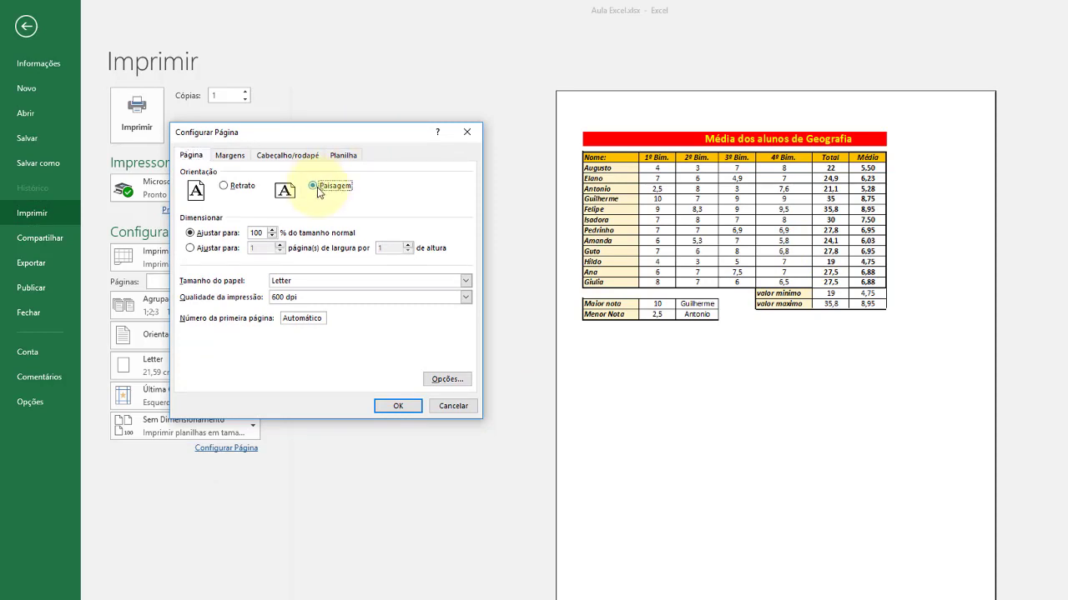
{"action": "left_click", "coordinate": [398, 405]}
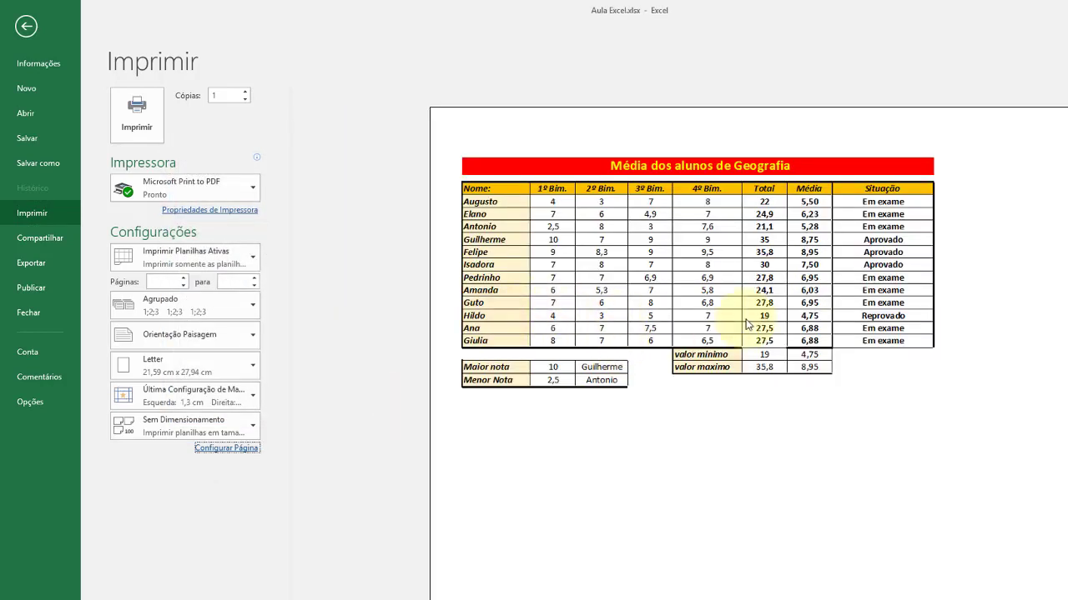
{"action": "left_click", "coordinate": [244, 448]}
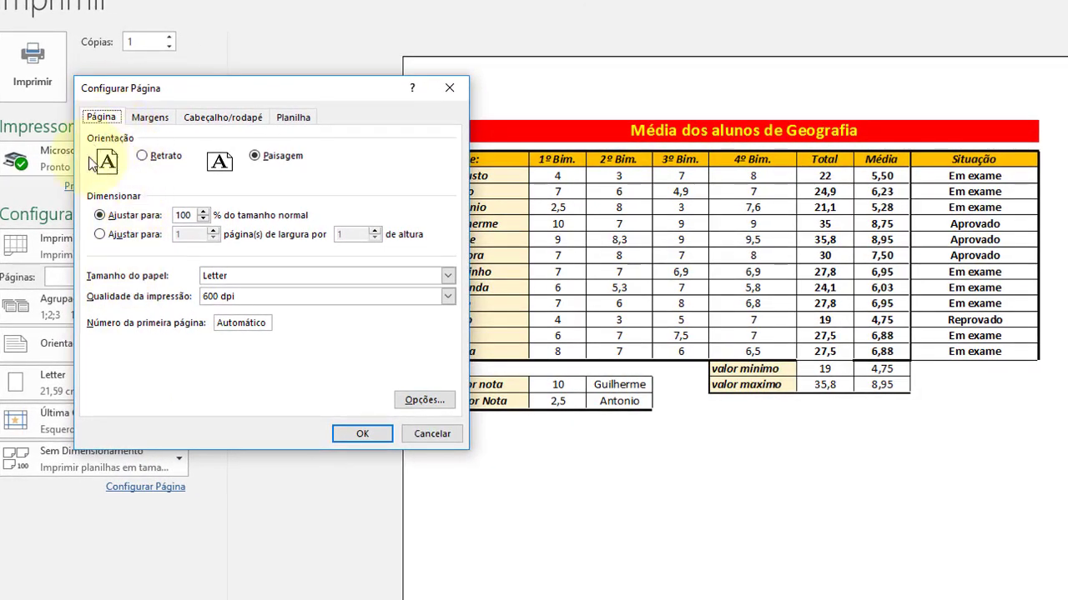
{"action": "left_click", "coordinate": [140, 118]}
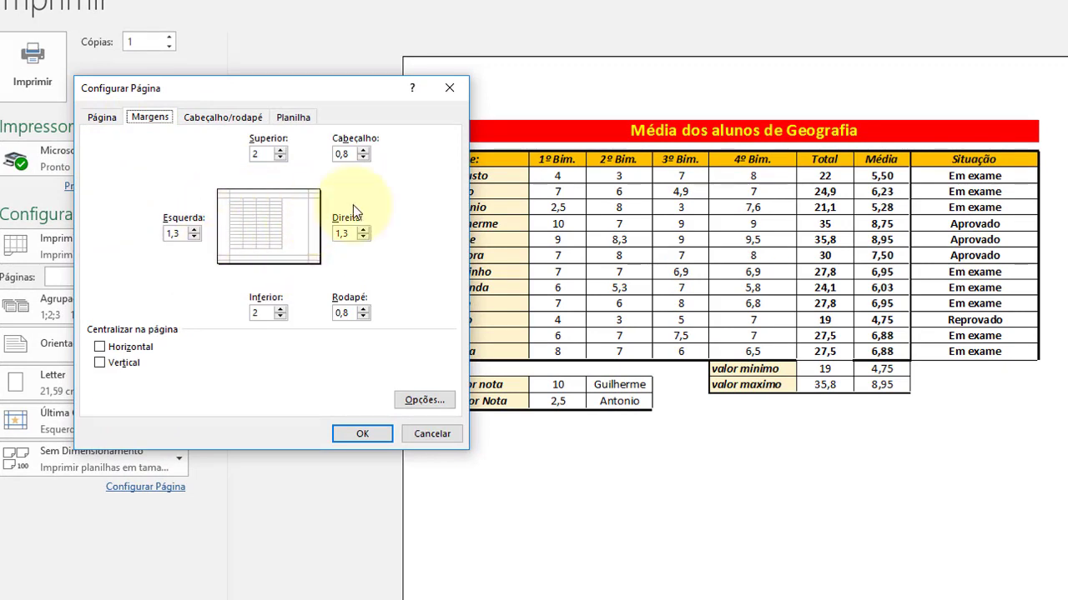
{"action": "left_click", "coordinate": [99, 349]}
{"action": "left_click", "coordinate": [99, 365]}
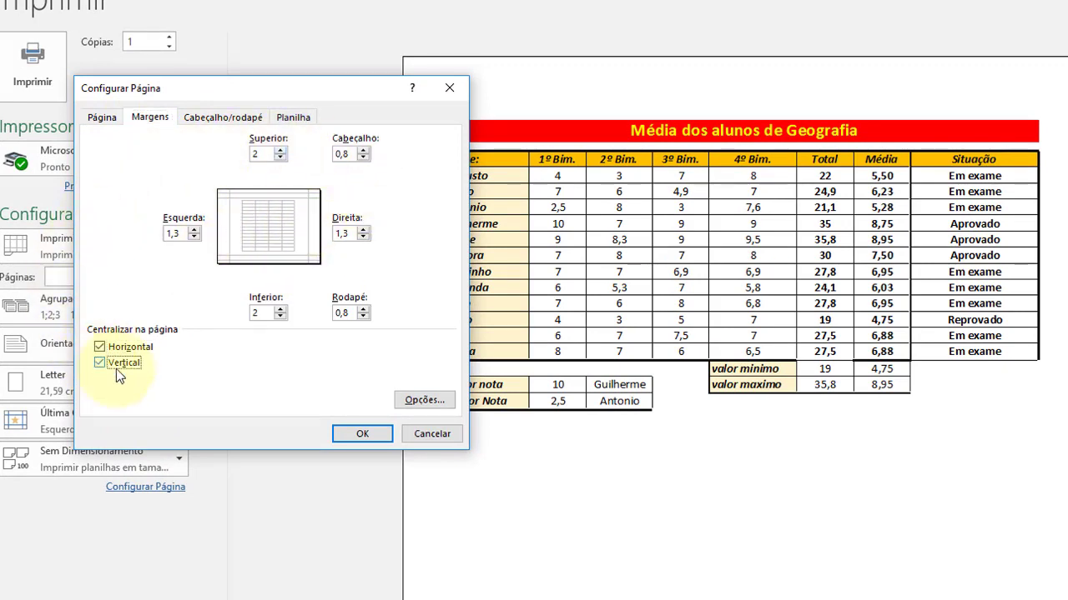
{"action": "left_click", "coordinate": [355, 434]}
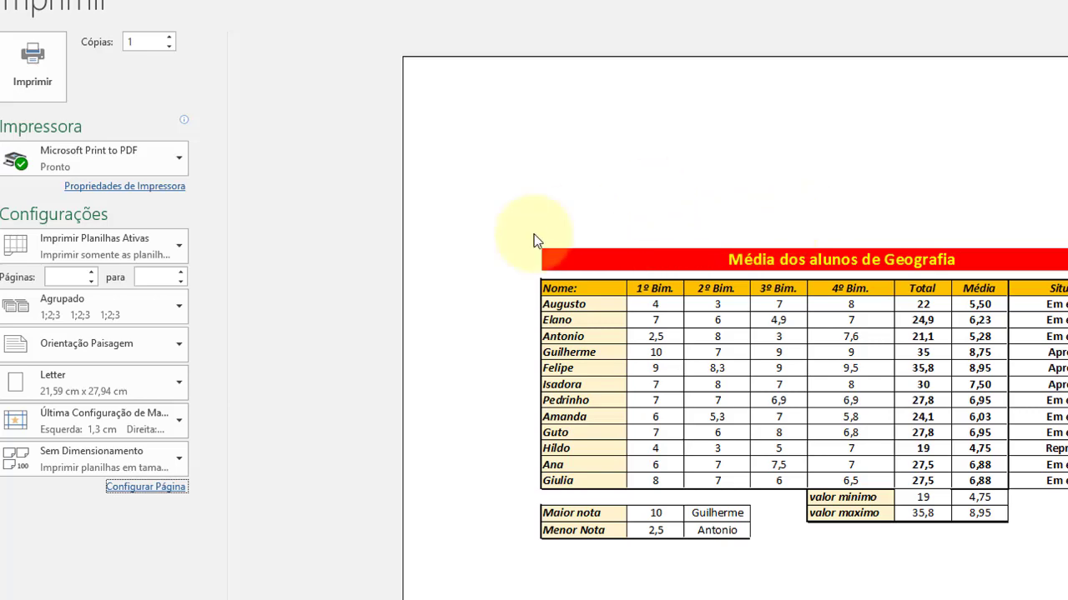
Increase the print scale percentage in Page Setup and apply it.
{"action": "left_click", "coordinate": [127, 490]}
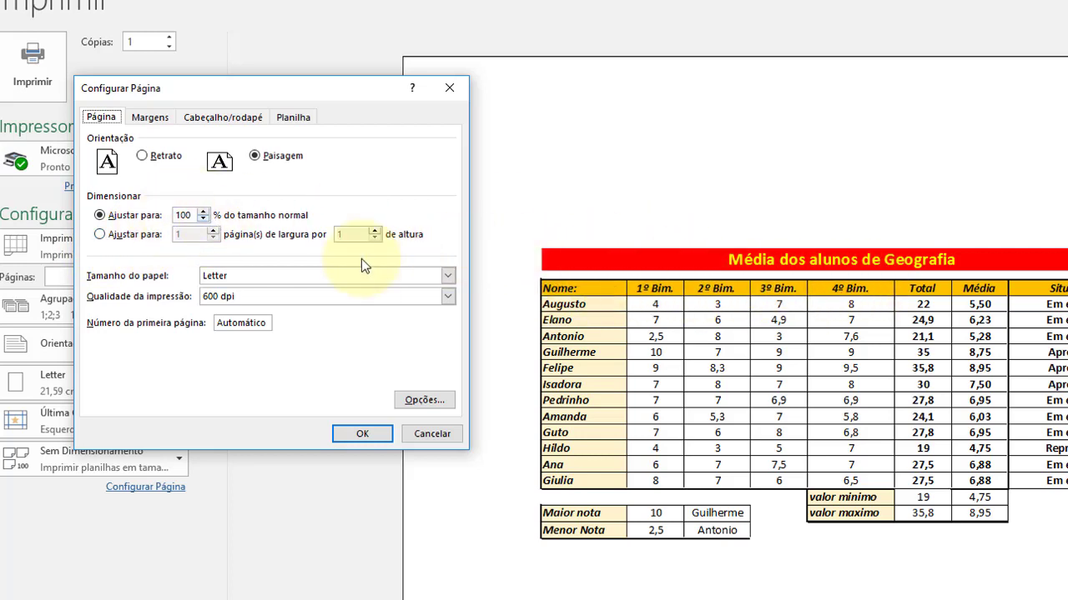
{"action": "left_click", "coordinate": [203, 212]}
{"action": "left_click", "coordinate": [203, 212]}
{"action": "left_click", "coordinate": [367, 431]}
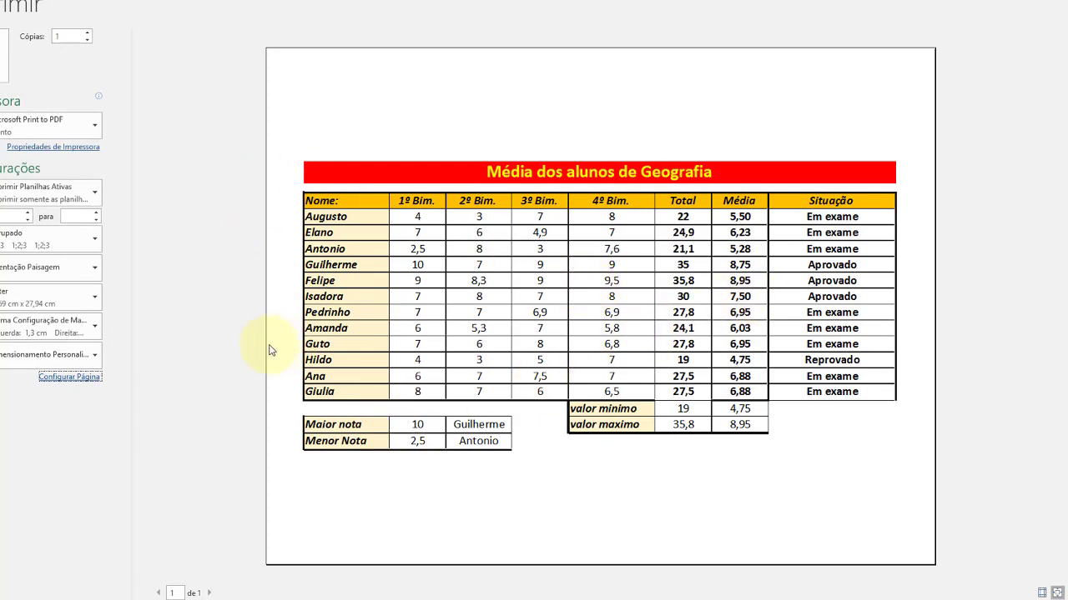
Set the print scale to 120% and go to the Header/Footer settings.
{"action": "left_click", "coordinate": [81, 376]}
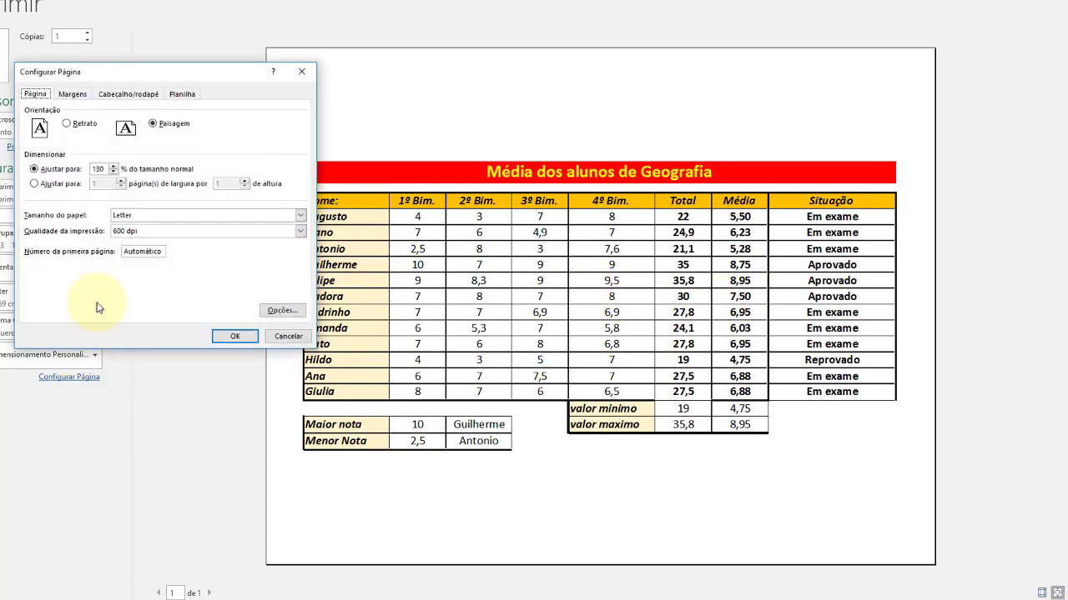
{"action": "double_click", "coordinate": [114, 172]}
{"action": "left_click", "coordinate": [70, 98]}
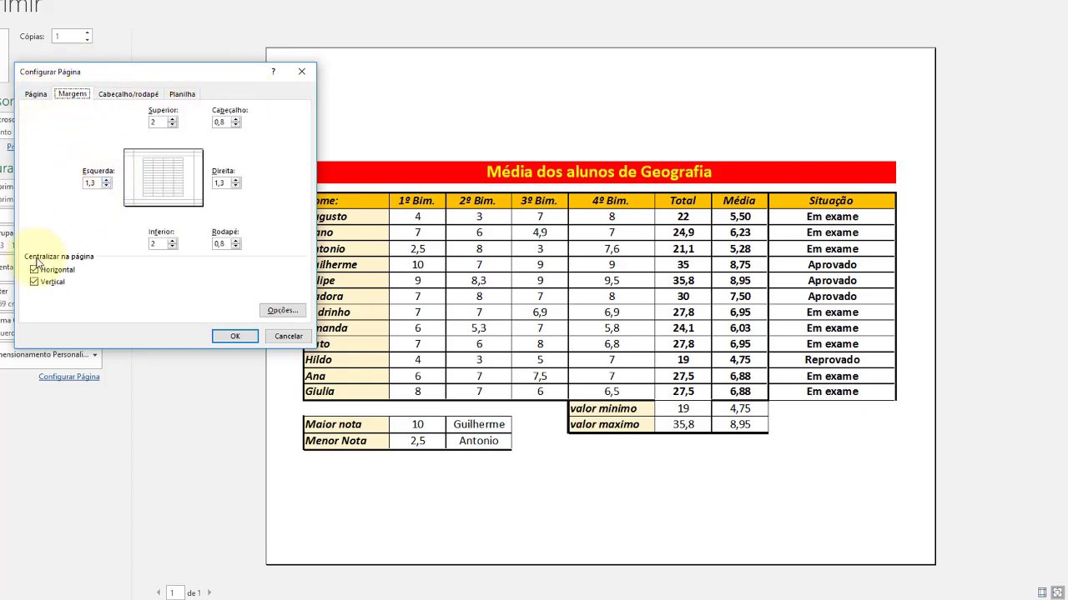
{"action": "left_click", "coordinate": [117, 95]}
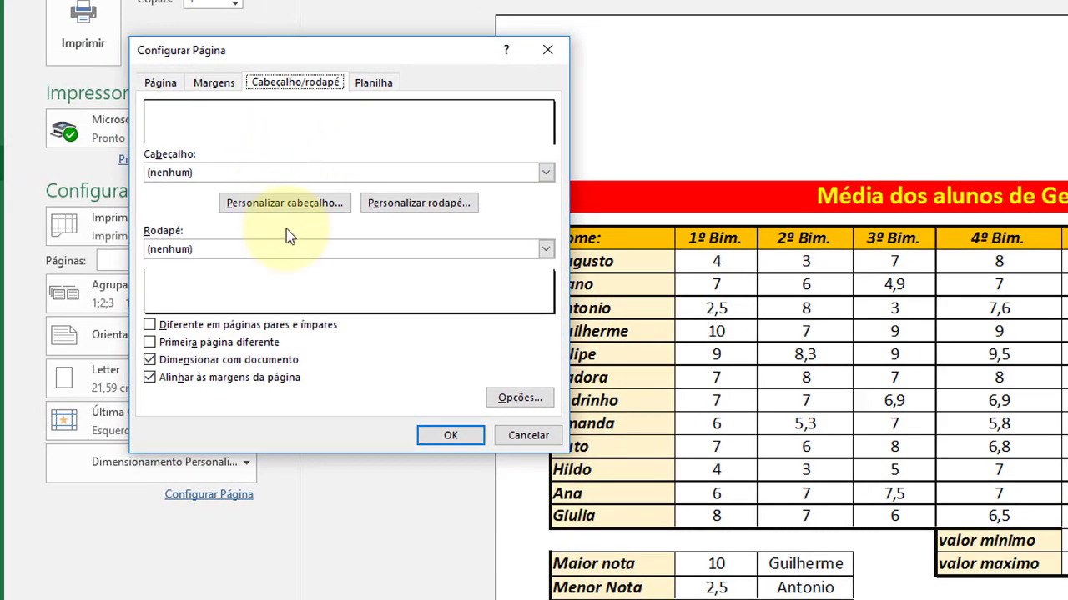
Add a custom header with the grades title and teacher's name centred and the date 11/08/2017 on the right.
{"action": "left_click", "coordinate": [292, 208]}
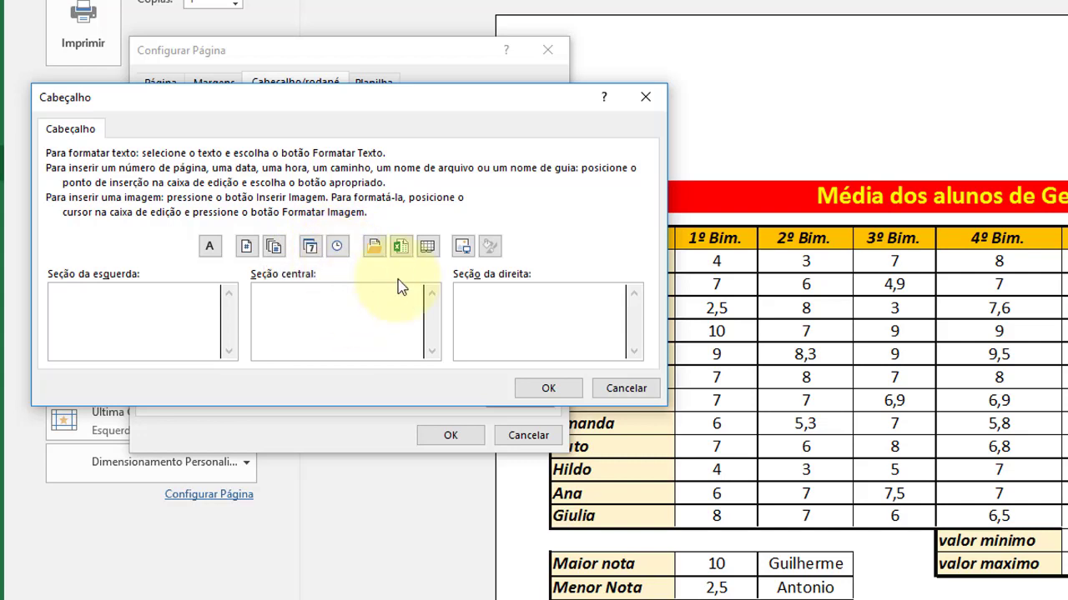
{"action": "type", "text": "T"}
{"action": "type", "text": "lha"}
{"action": "type", "text": "MNo"}
{"action": "type", "text": "ta"}
{"action": "key", "text": "BackSpace"}
{"action": "key", "text": "BackSpace"}
{"action": "key", "text": "BackSpace"}
{"action": "key", "text": "BackSpace"}
{"action": "key", "text": "BackSpace"}
{"action": "type", "text": "Notas "}
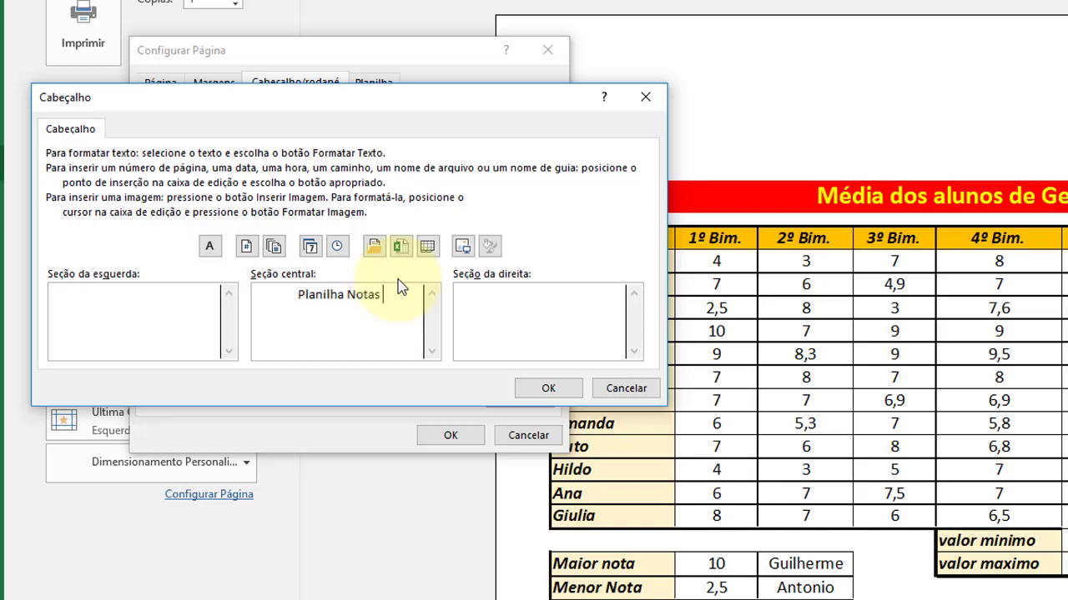
{"action": "type", "text": "Professo"}
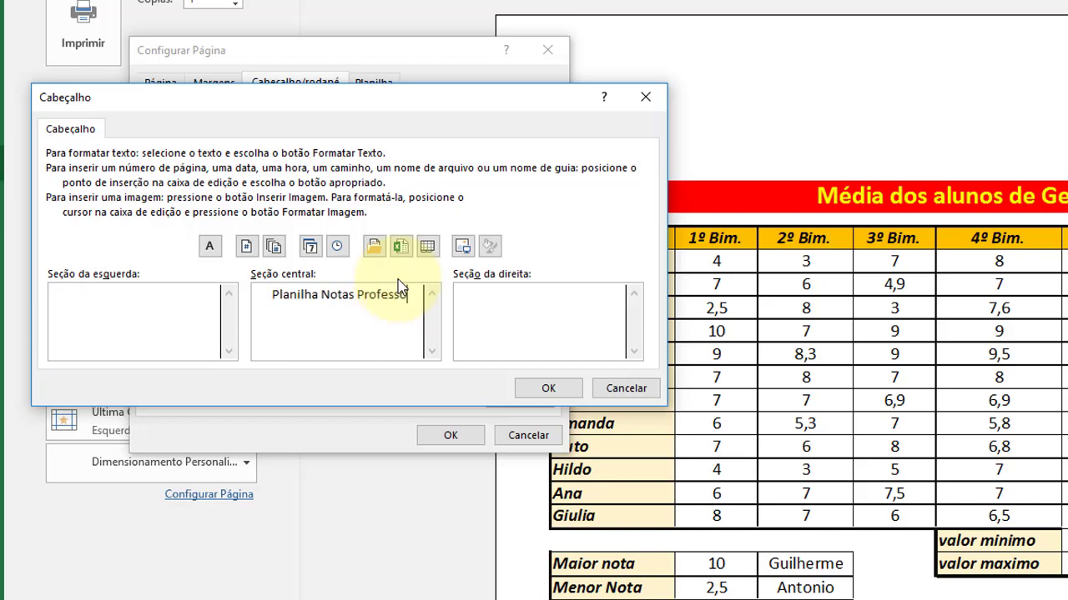
{"action": "type", "text": "r Sid"}
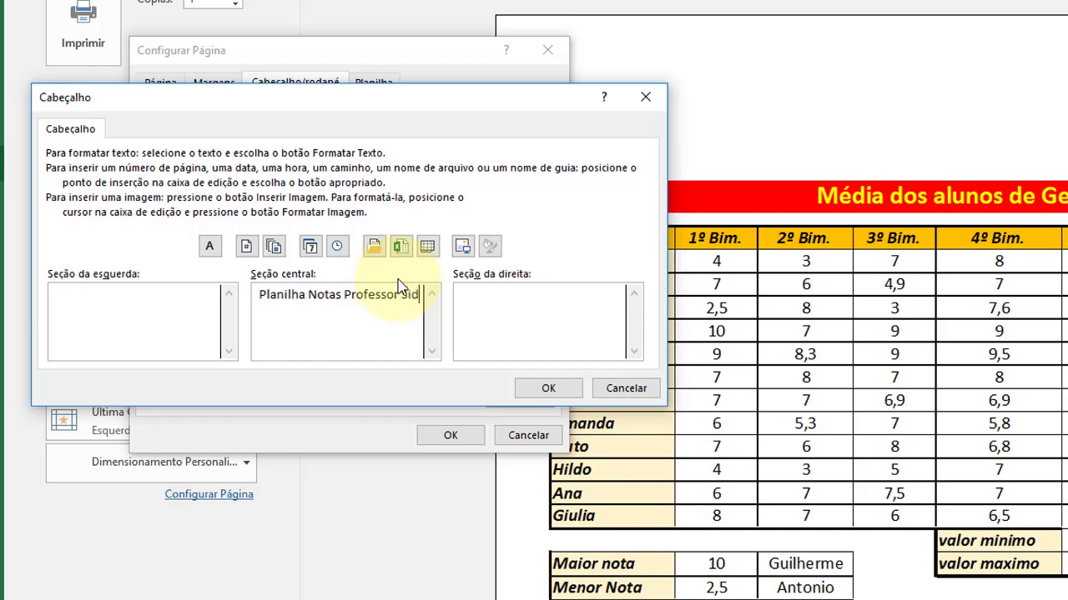
{"action": "type", "text": "i"}
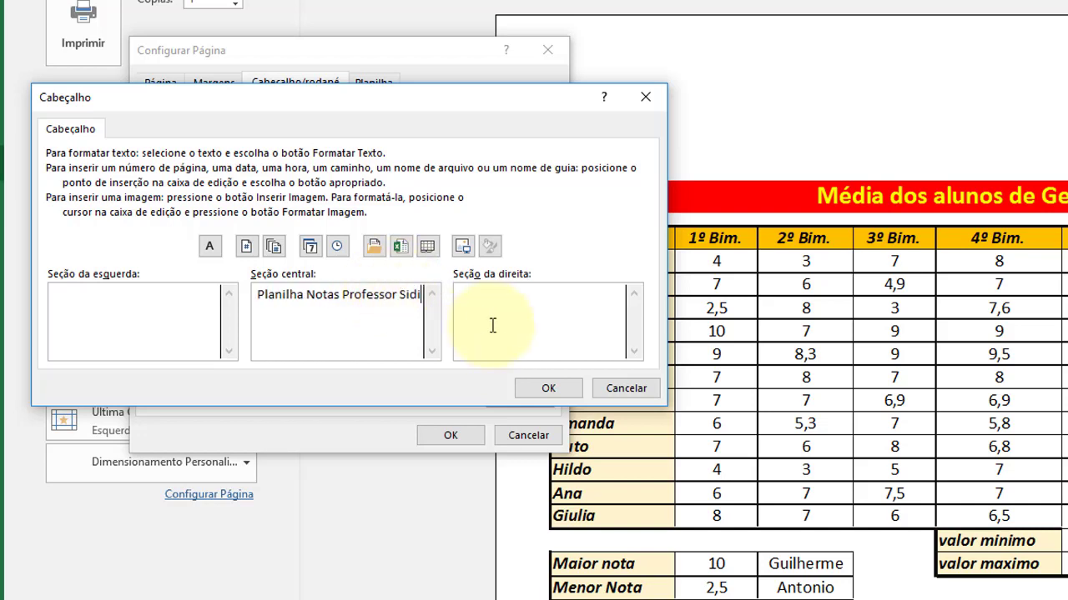
{"action": "left_click", "coordinate": [492, 321]}
{"action": "left_click", "coordinate": [310, 248]}
{"action": "left_click", "coordinate": [548, 388]}
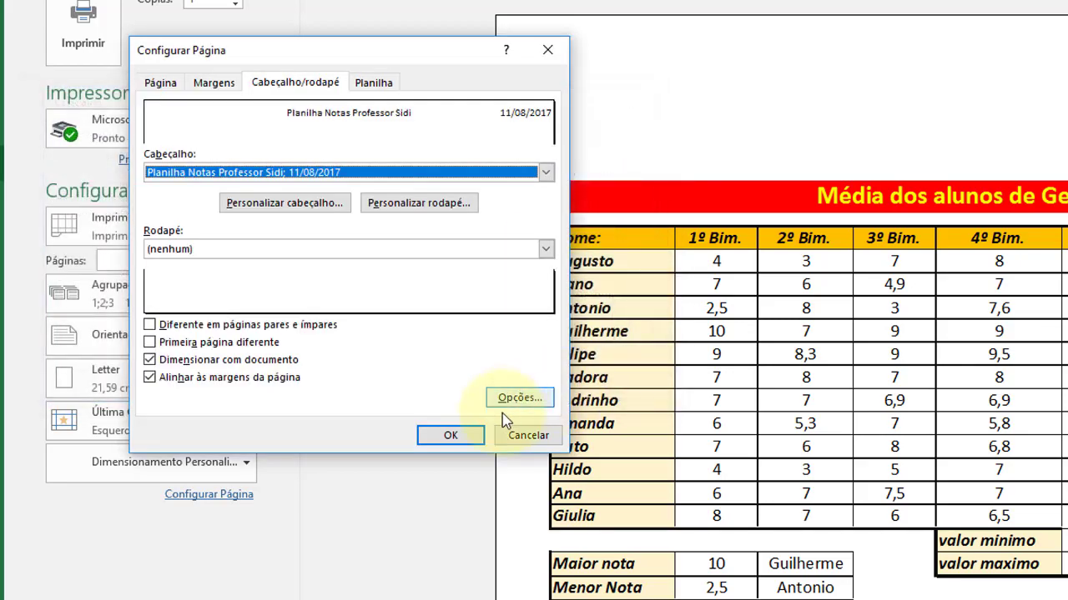
{"action": "left_click", "coordinate": [450, 436]}
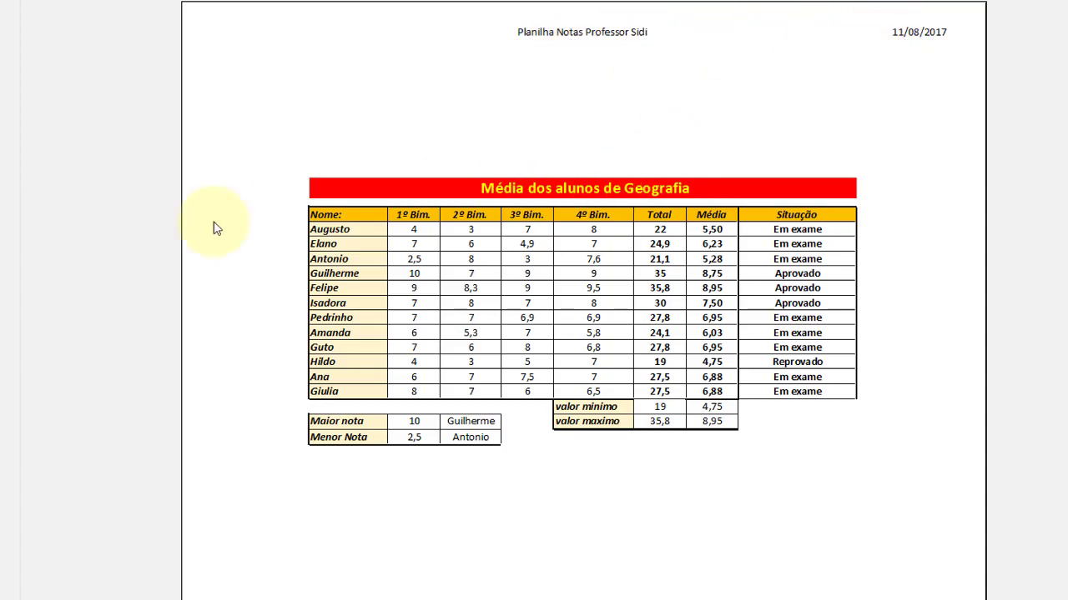
Set the Page Setup scale to 120% of normal size.
{"action": "left_click", "coordinate": [130, 389]}
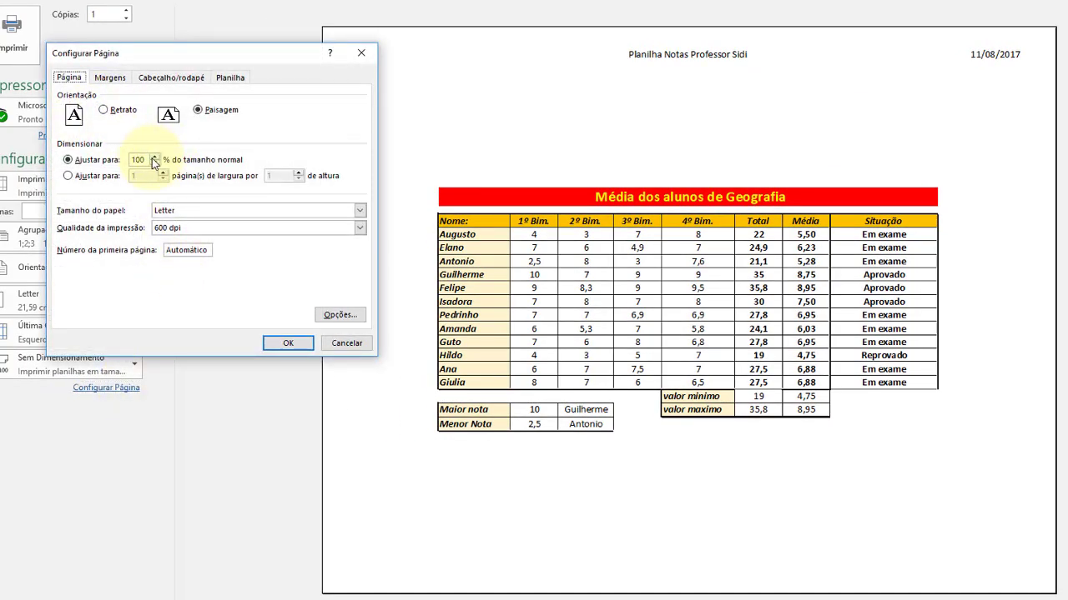
{"action": "left_click", "coordinate": [153, 157]}
{"action": "left_click", "coordinate": [154, 157]}
{"action": "left_click", "coordinate": [288, 342]}
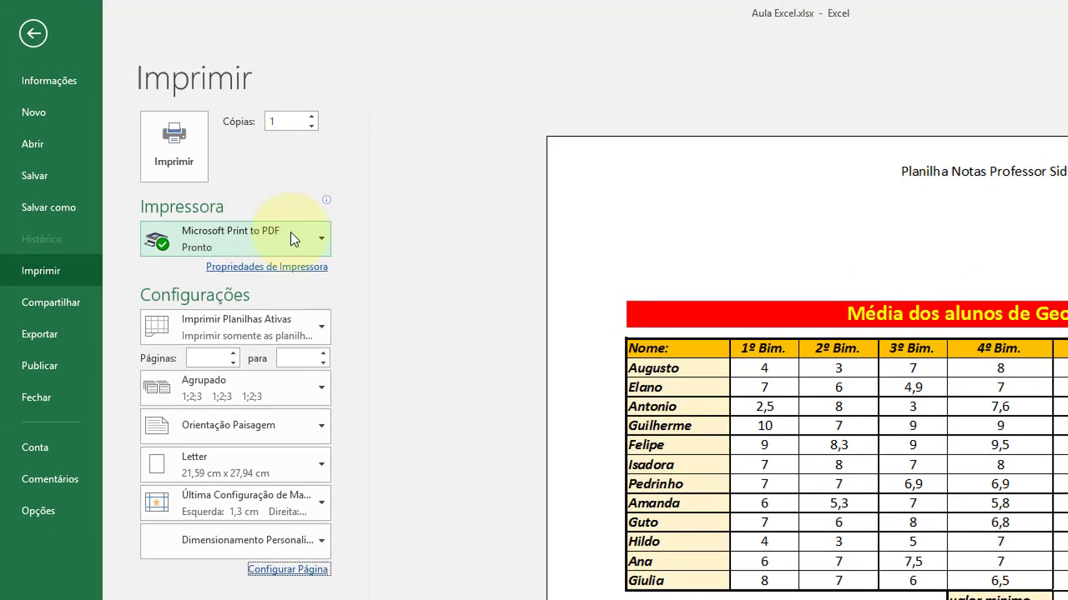
Keep Microsoft Print to PDF as the printer and return to the worksheet.
{"action": "left_click", "coordinate": [315, 241]}
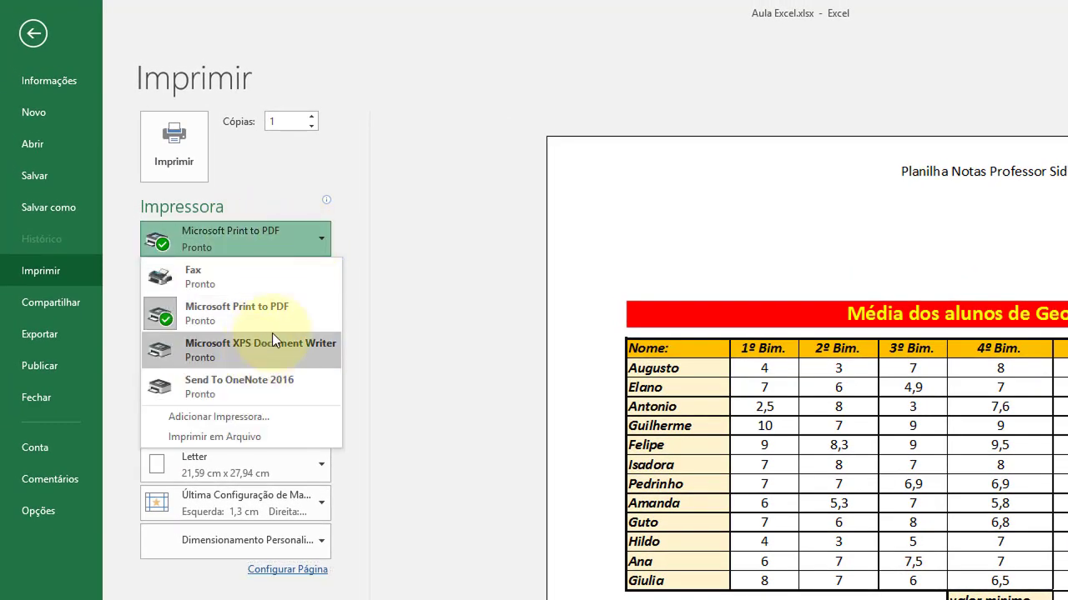
{"action": "left_click", "coordinate": [321, 239]}
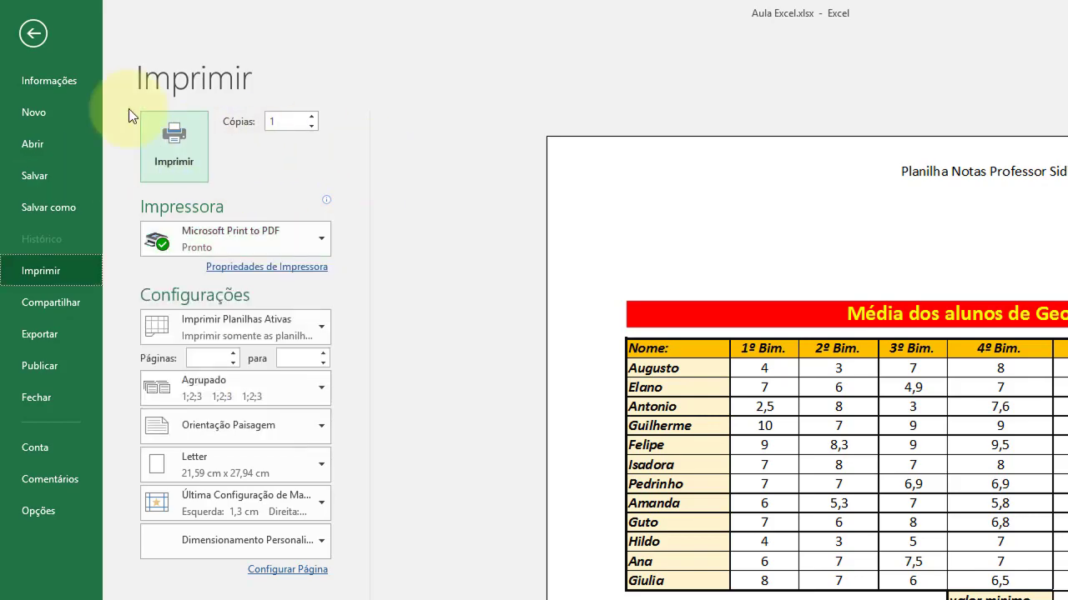
{"action": "left_click", "coordinate": [34, 34]}
{"action": "left_click", "coordinate": [634, 264]}
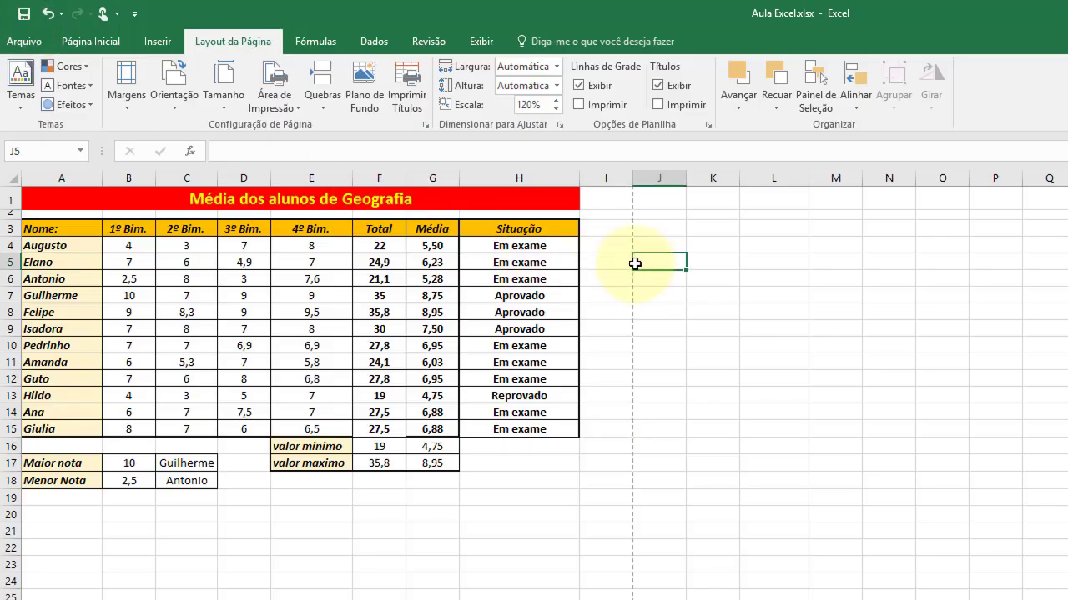
{"action": "left_click", "coordinate": [514, 475]}
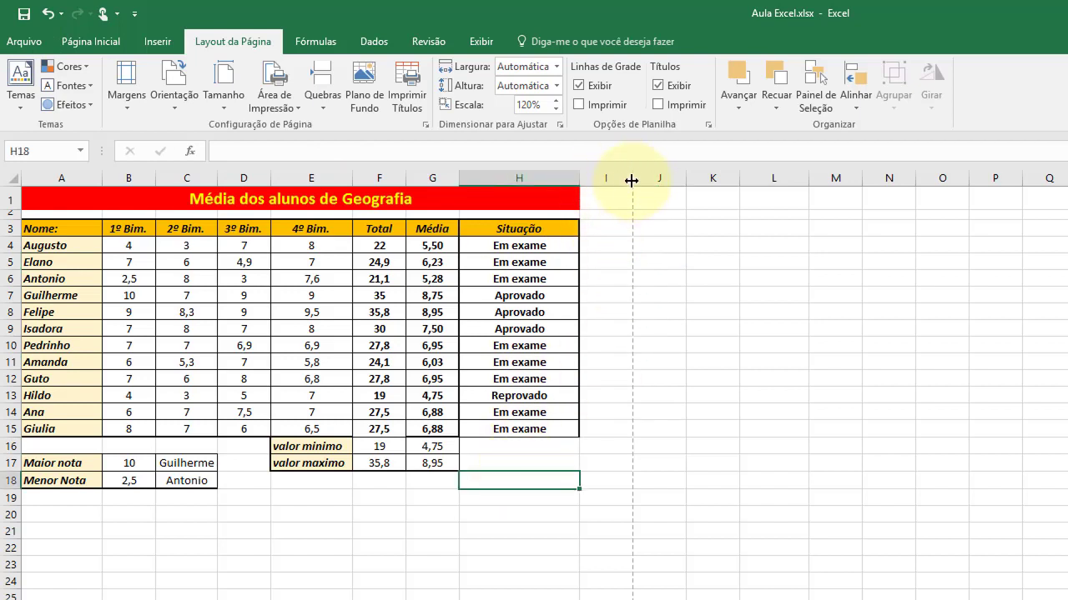
{"action": "left_click_drag", "start_coordinate": [632, 173], "coordinate": [630, 176]}
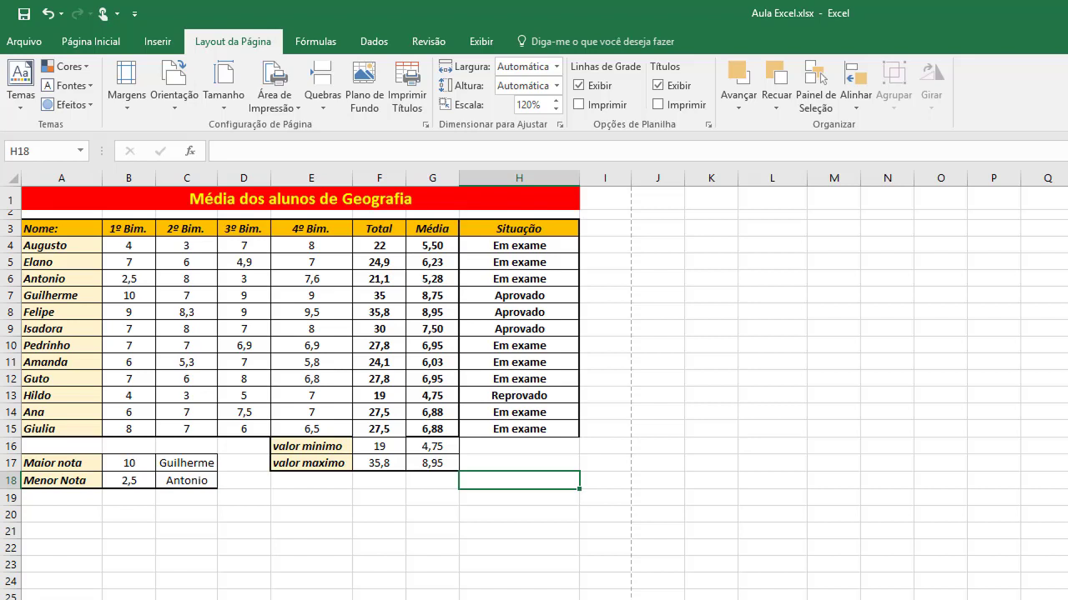
{"action": "key", "text": "Right"}
{"action": "key", "text": "Up"}
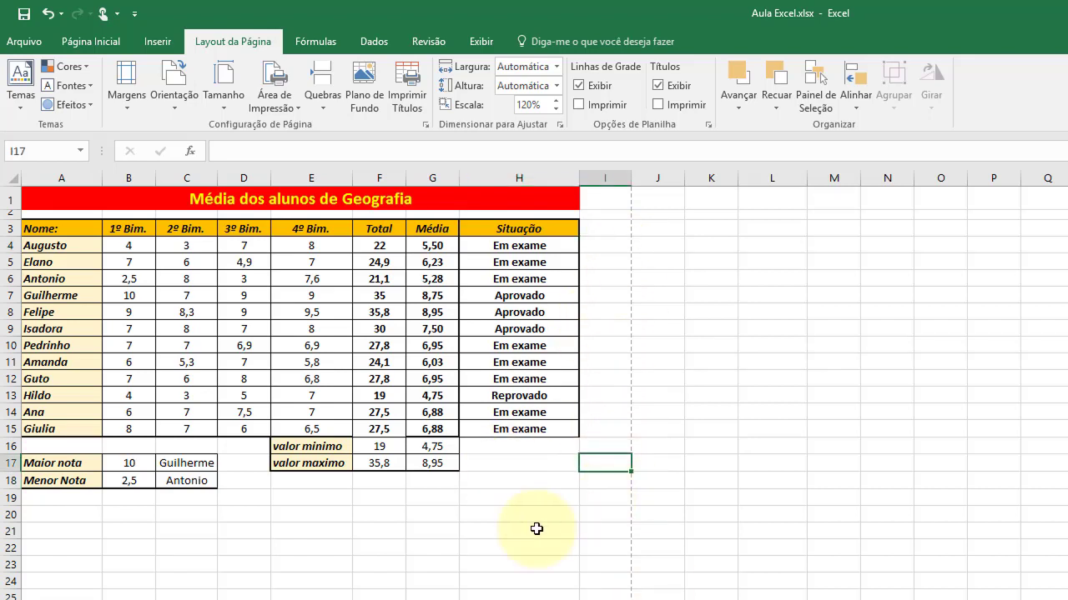
{"action": "left_click", "coordinate": [474, 546]}
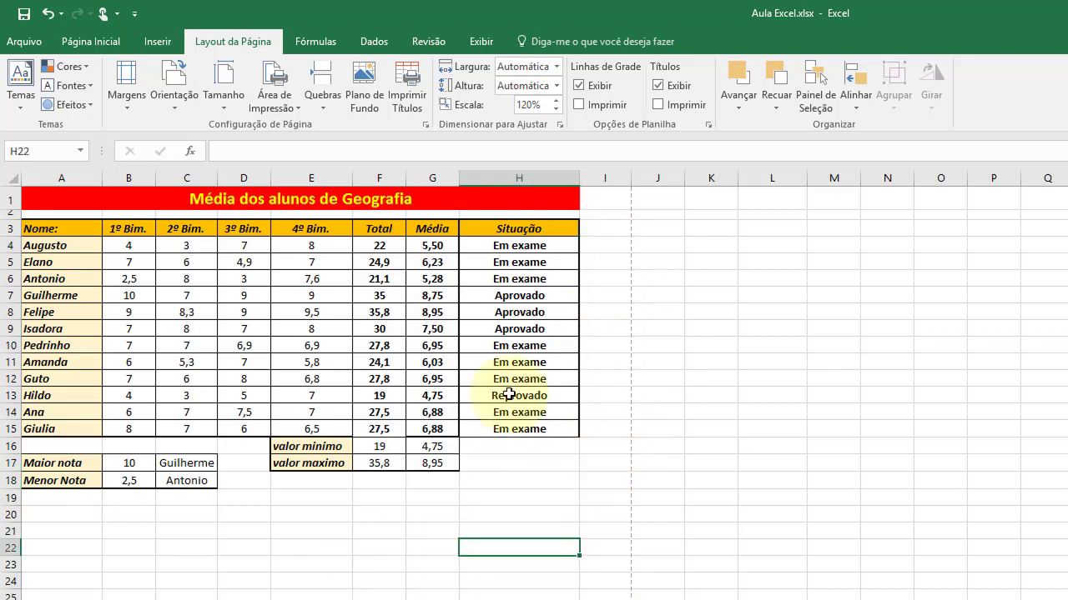